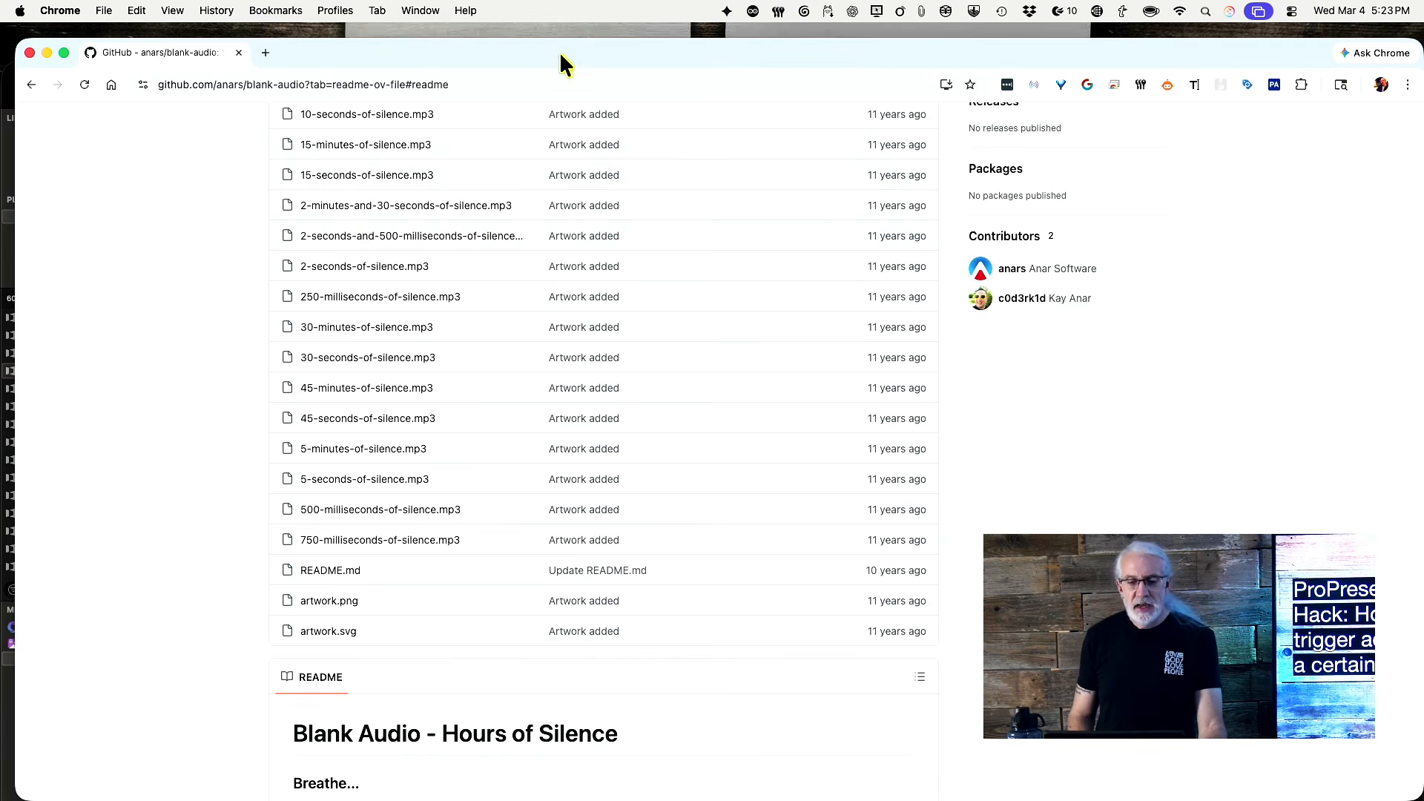
Step: Switch to ProPresenter, putting away the GitHub browser window and moving the ProPresenter window up against the menu bar
scroll(610, 312, "up", 5)
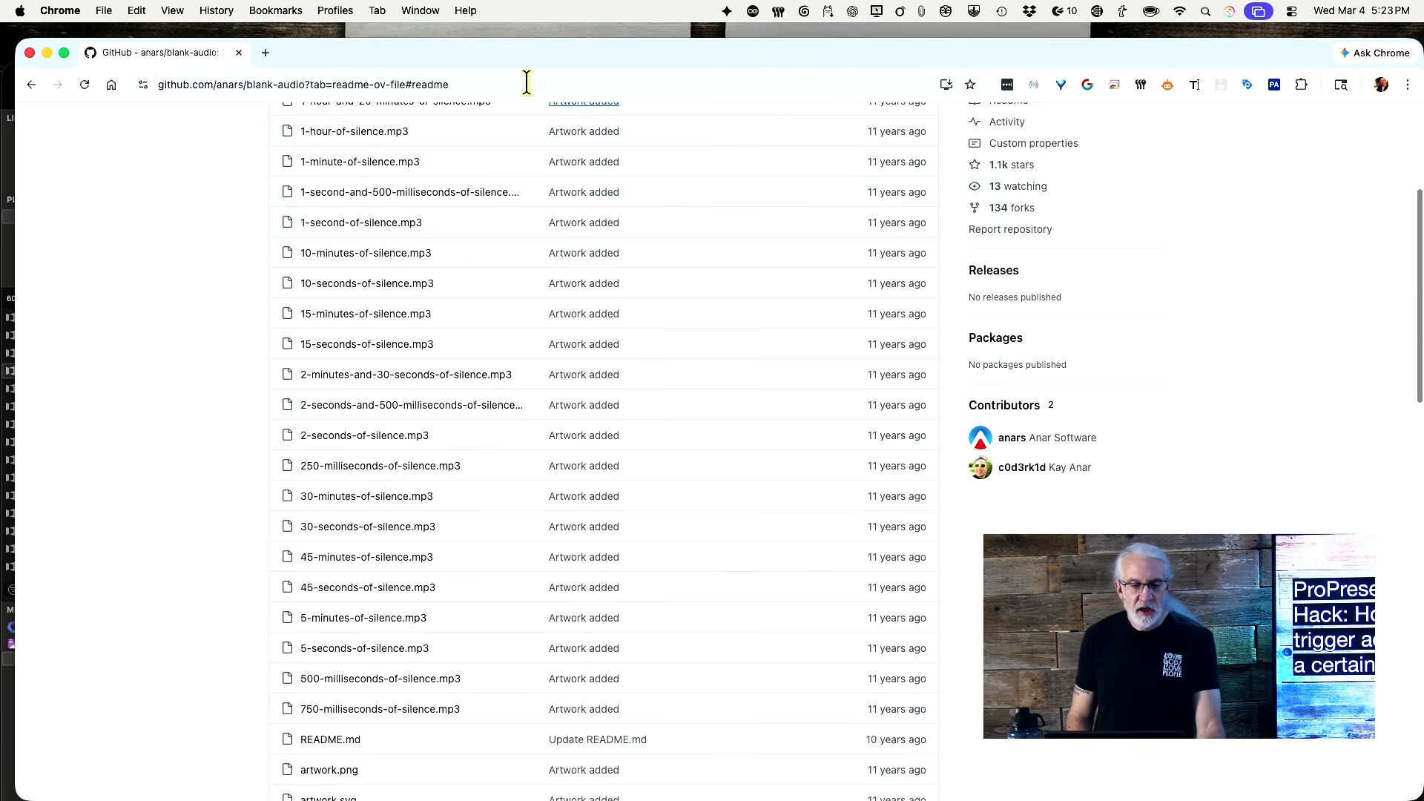
left_click(11, 463)
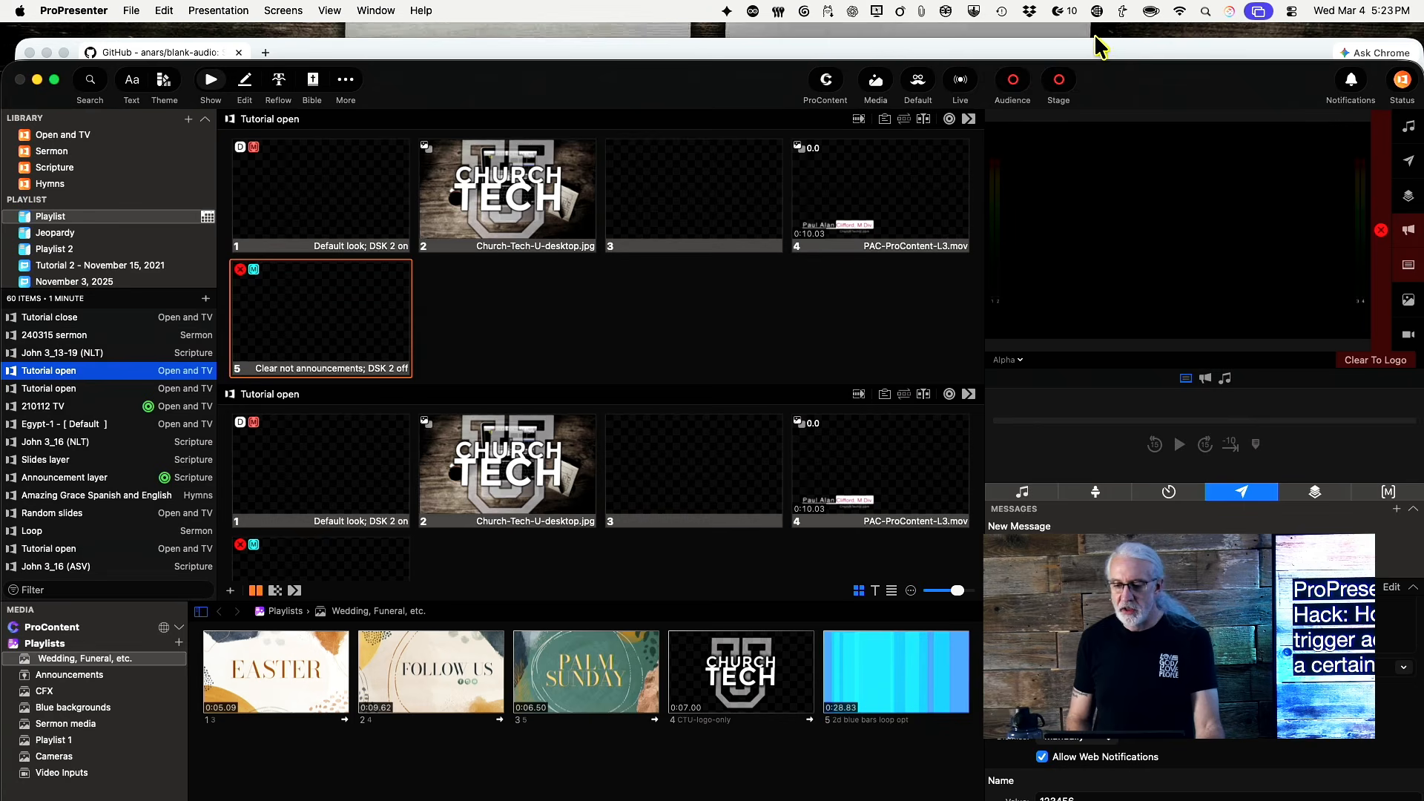
left_click_drag(1096, 48, 1092, 25)
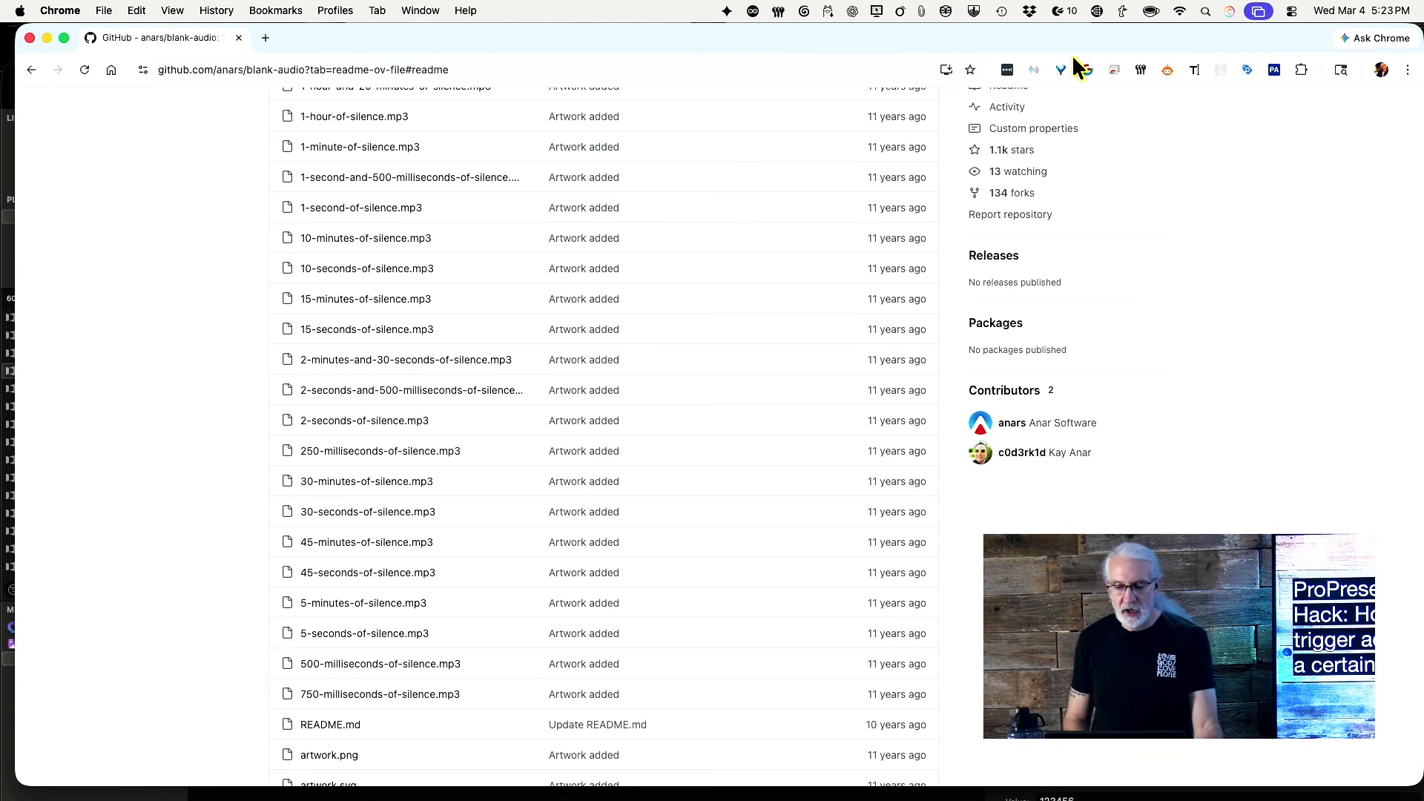
left_click(47, 38)
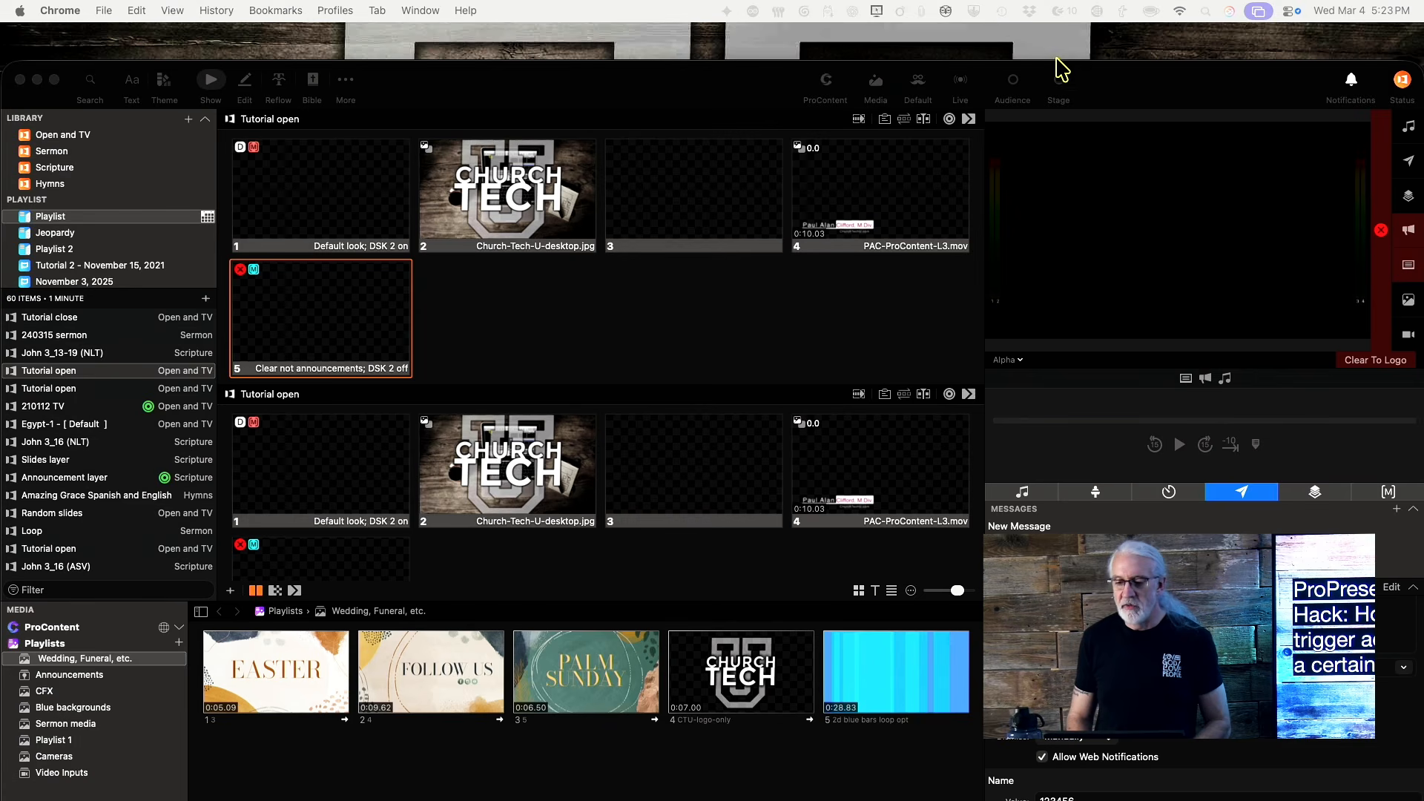
left_click_drag(1155, 86, 1149, 19)
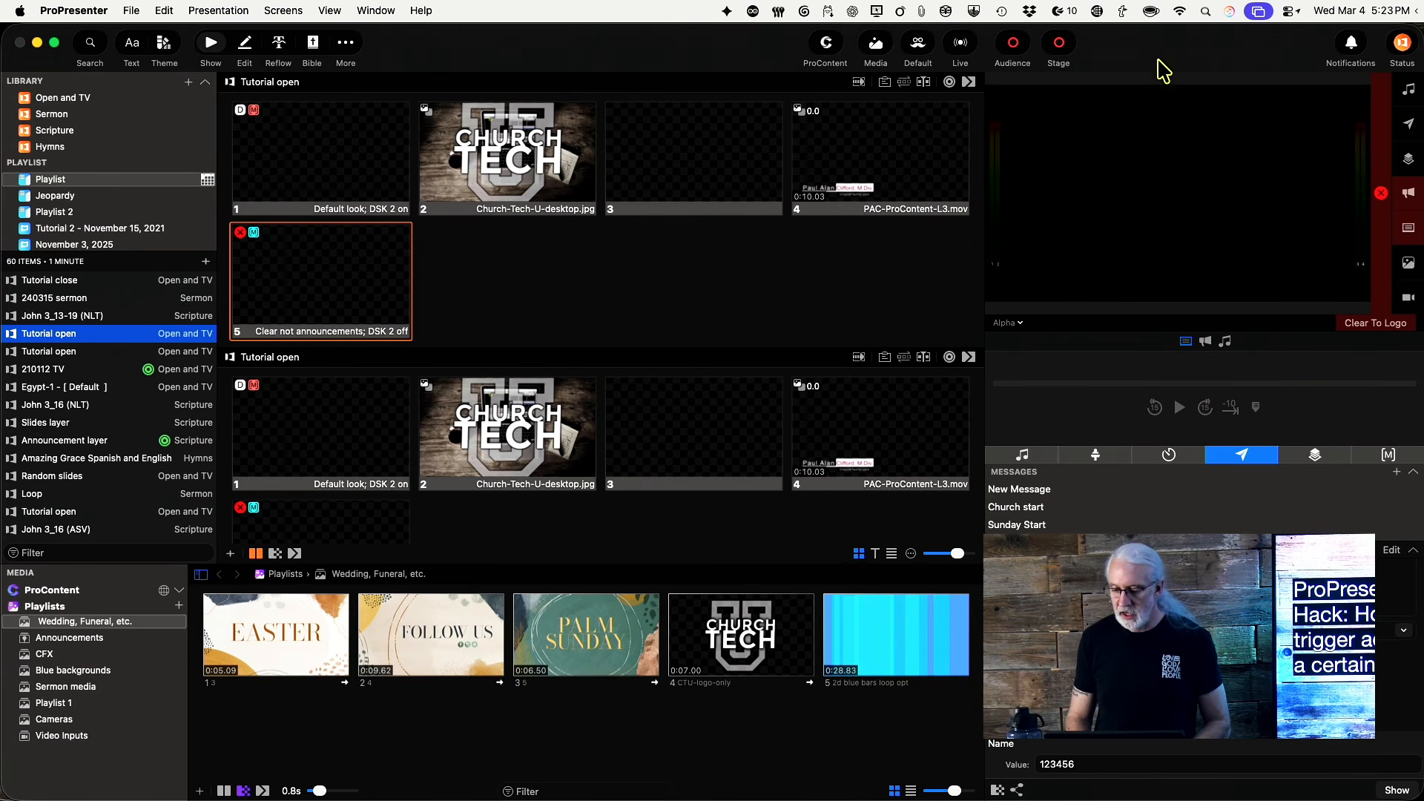
Step: Show the audio playlists and browse the tracks of the Silent mp3s playlist
left_click(1022, 456)
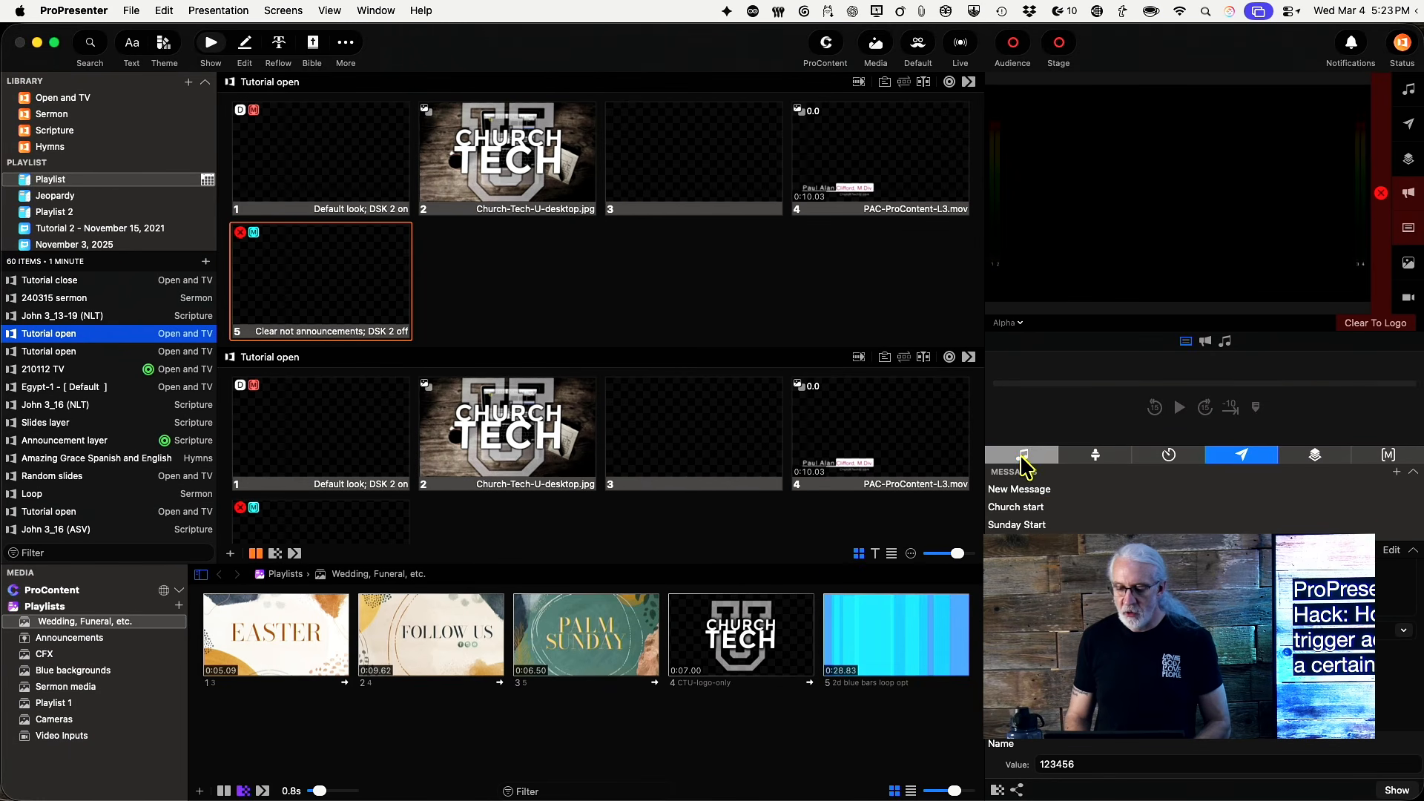
left_click(1029, 506)
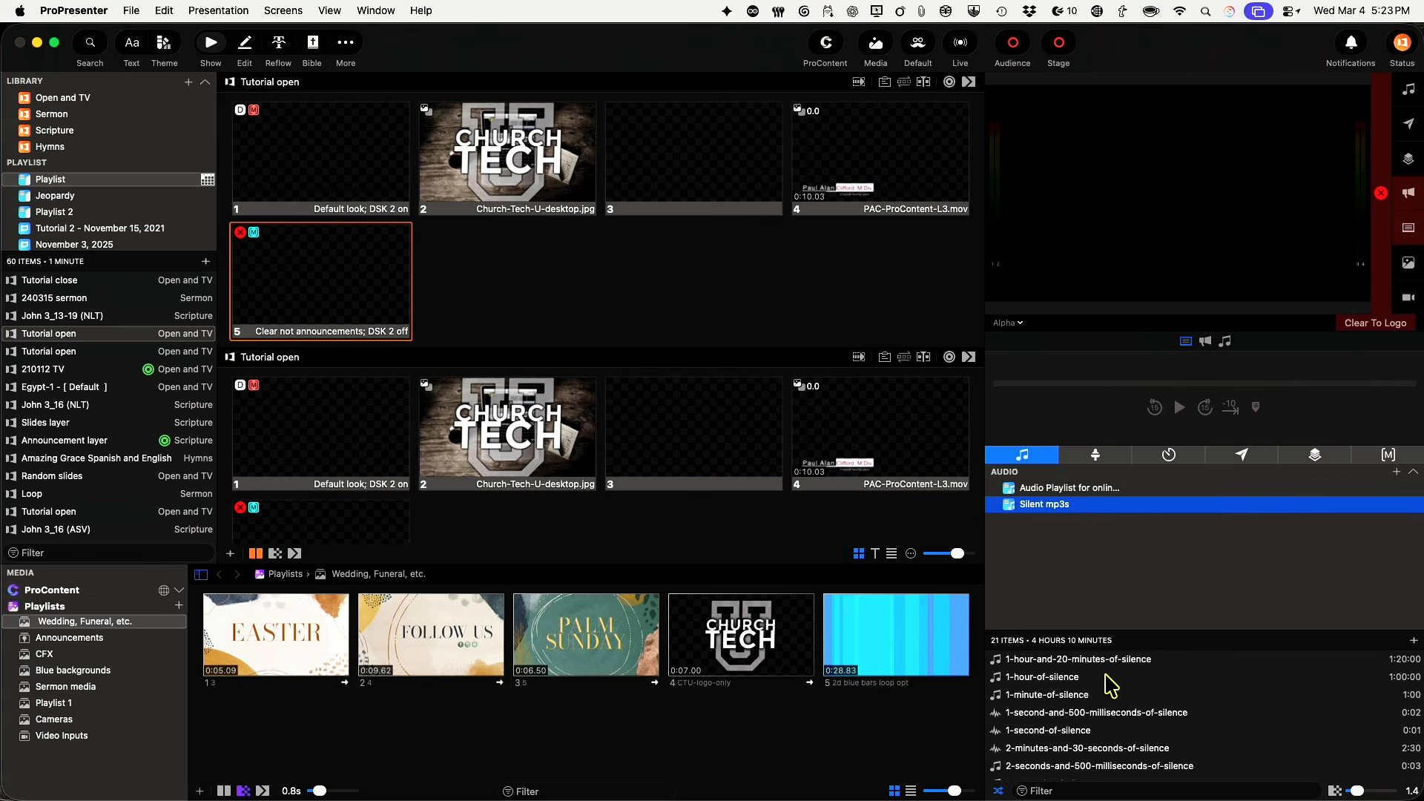
scroll(1110, 686, "down", 5)
scroll(1110, 686, "up", 5)
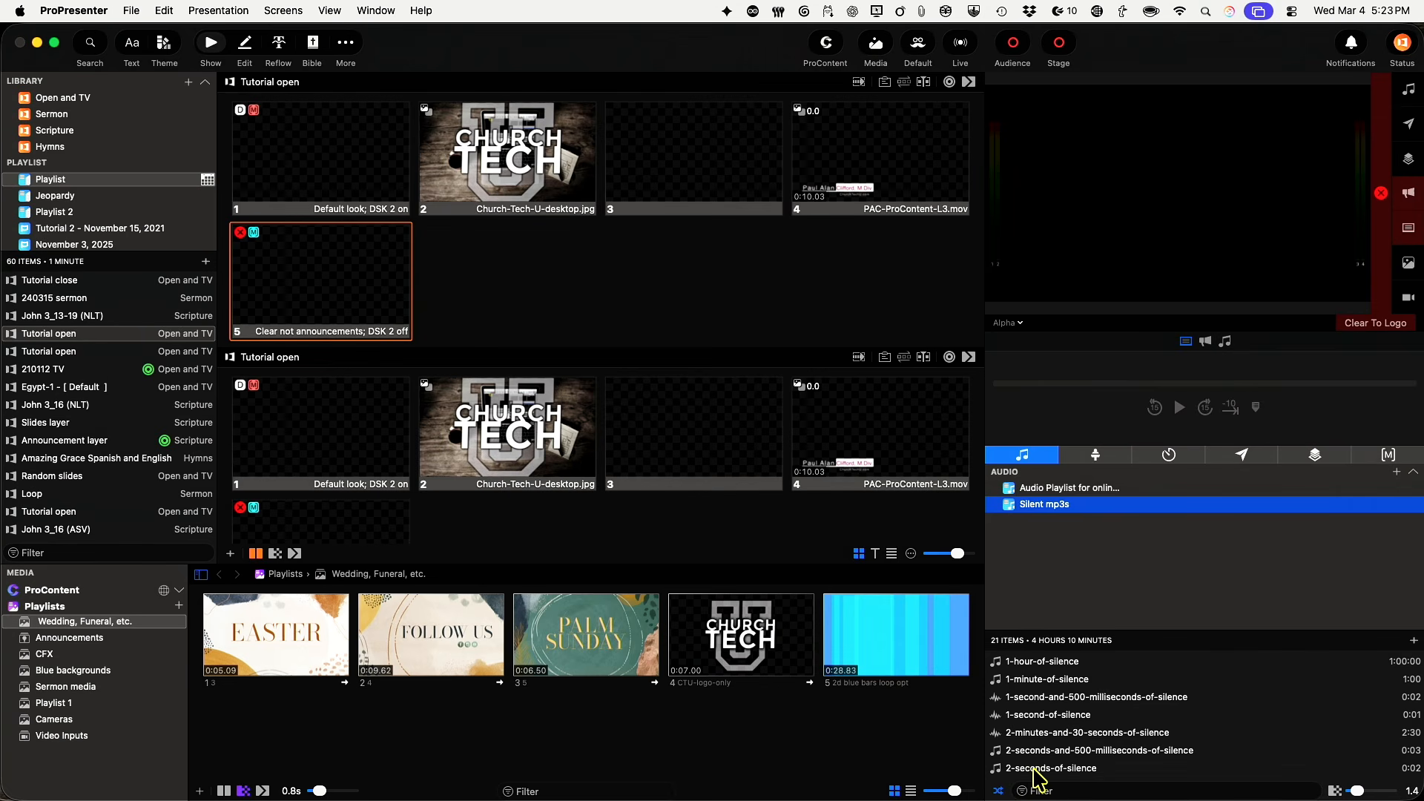
Step: Open the inspector of the 2-seconds-of-silence track and show its markers
right_click(1035, 770)
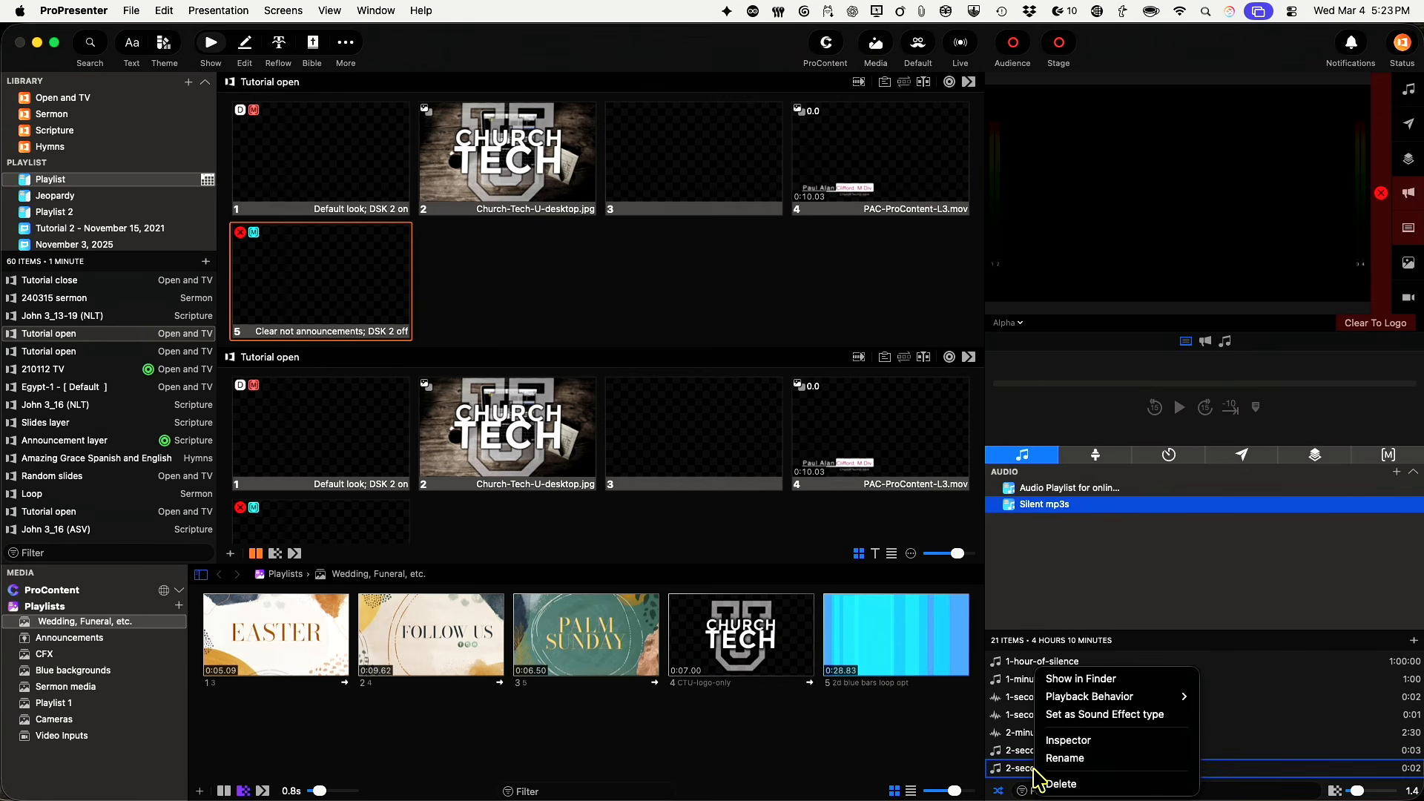
left_click(1066, 741)
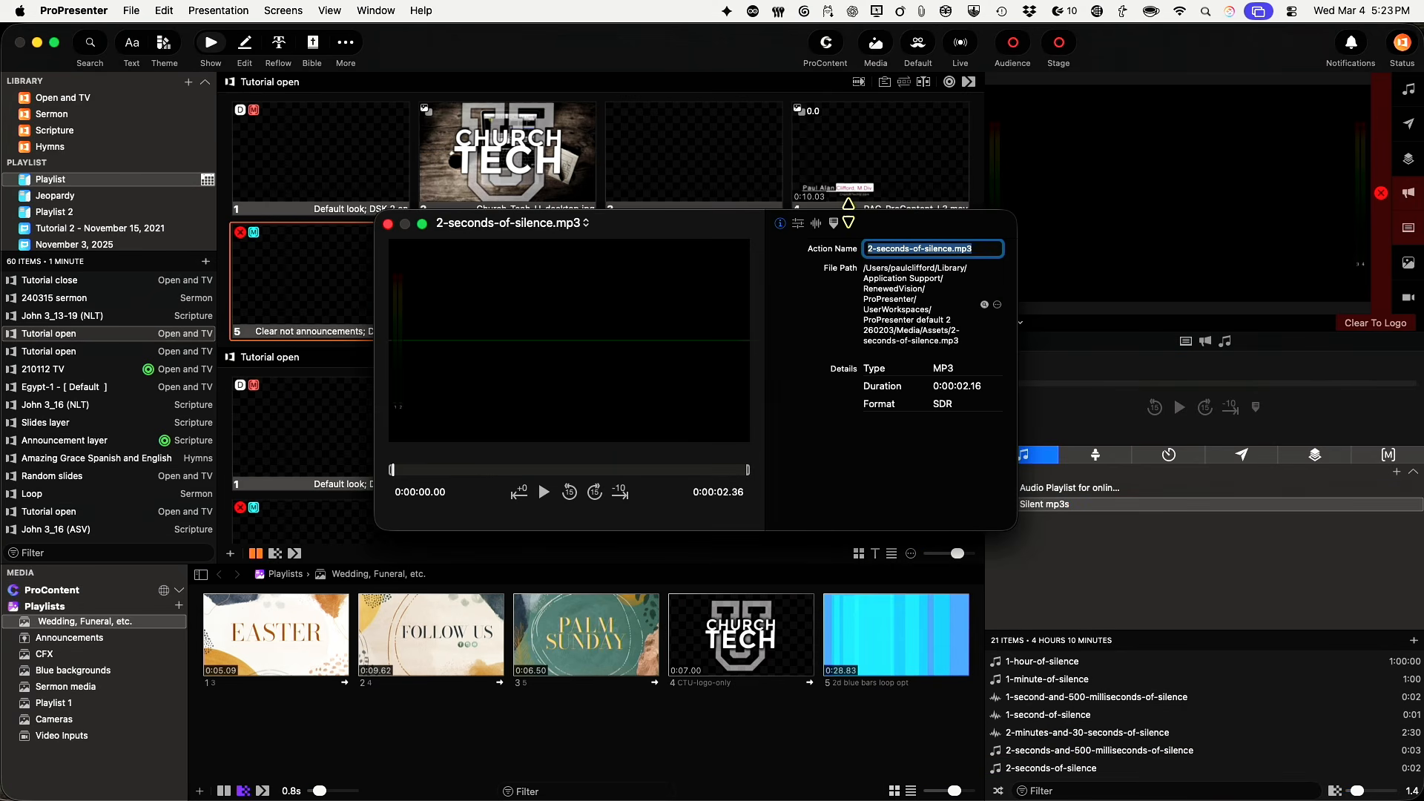
left_click(835, 224)
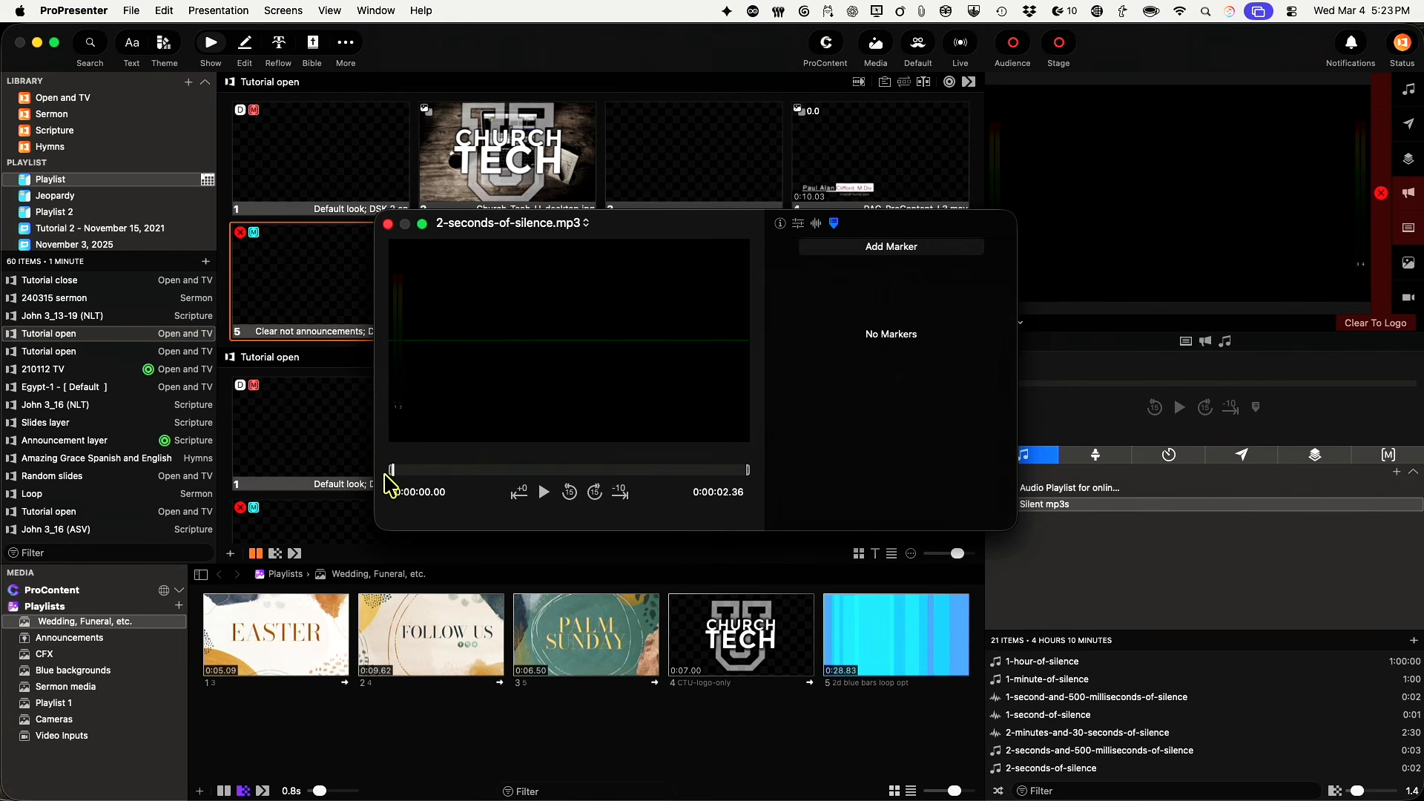
Step: Add one marker near the start of the track at about 0:00.03 and another near its end at about 0:01.86
mouse_move(393, 470)
left_mouse_down()
mouse_move(769, 494)
mouse_move(407, 482)
left_mouse_up()
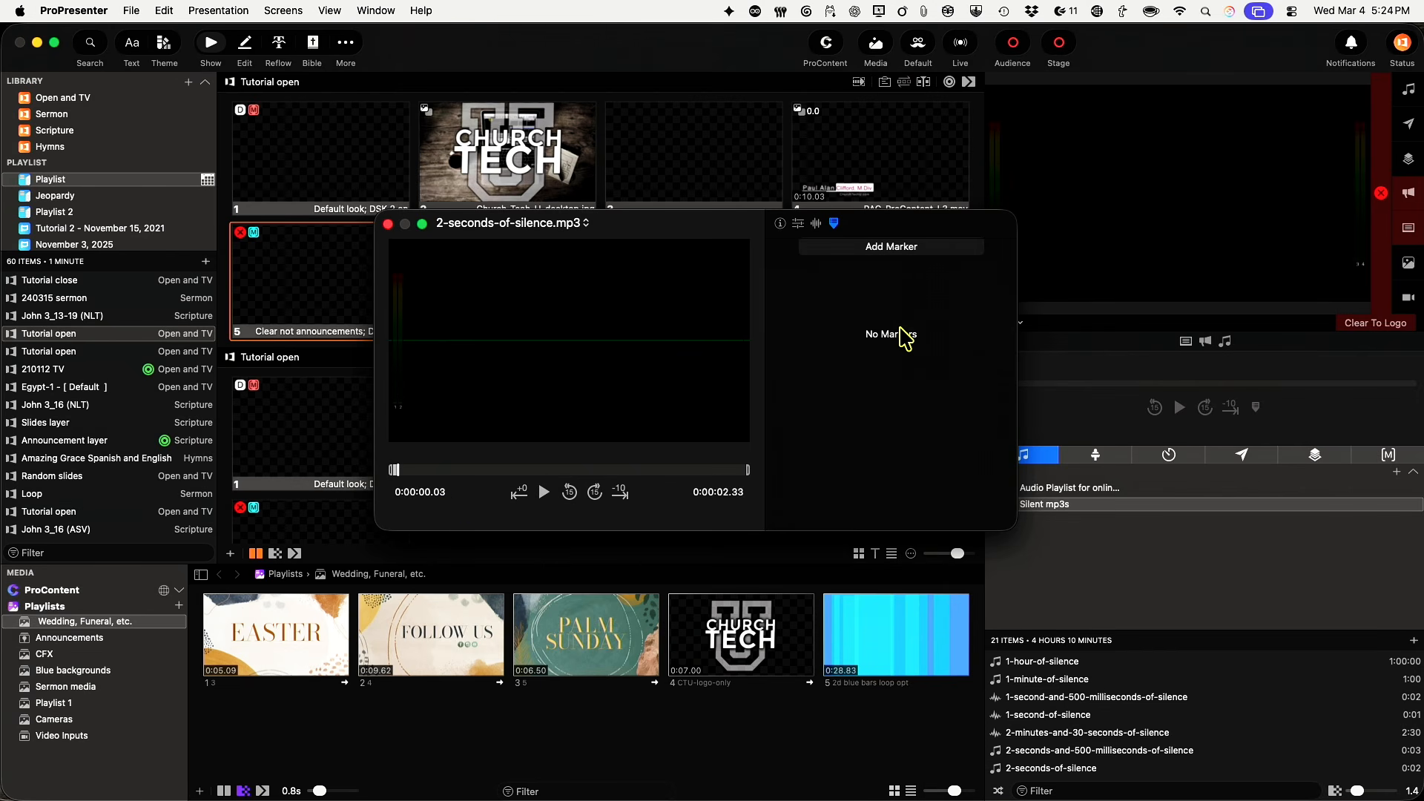
left_click(901, 249)
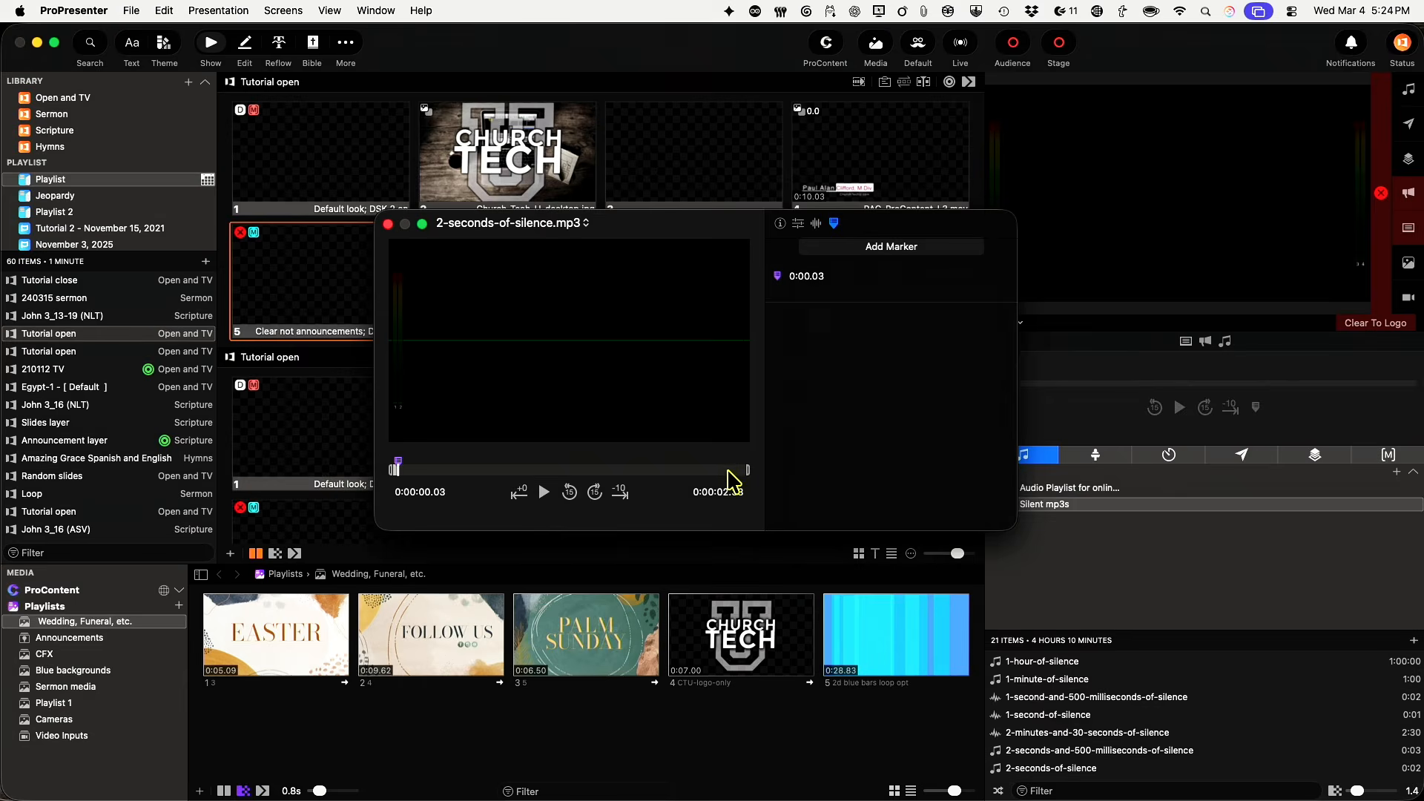
left_click(727, 470)
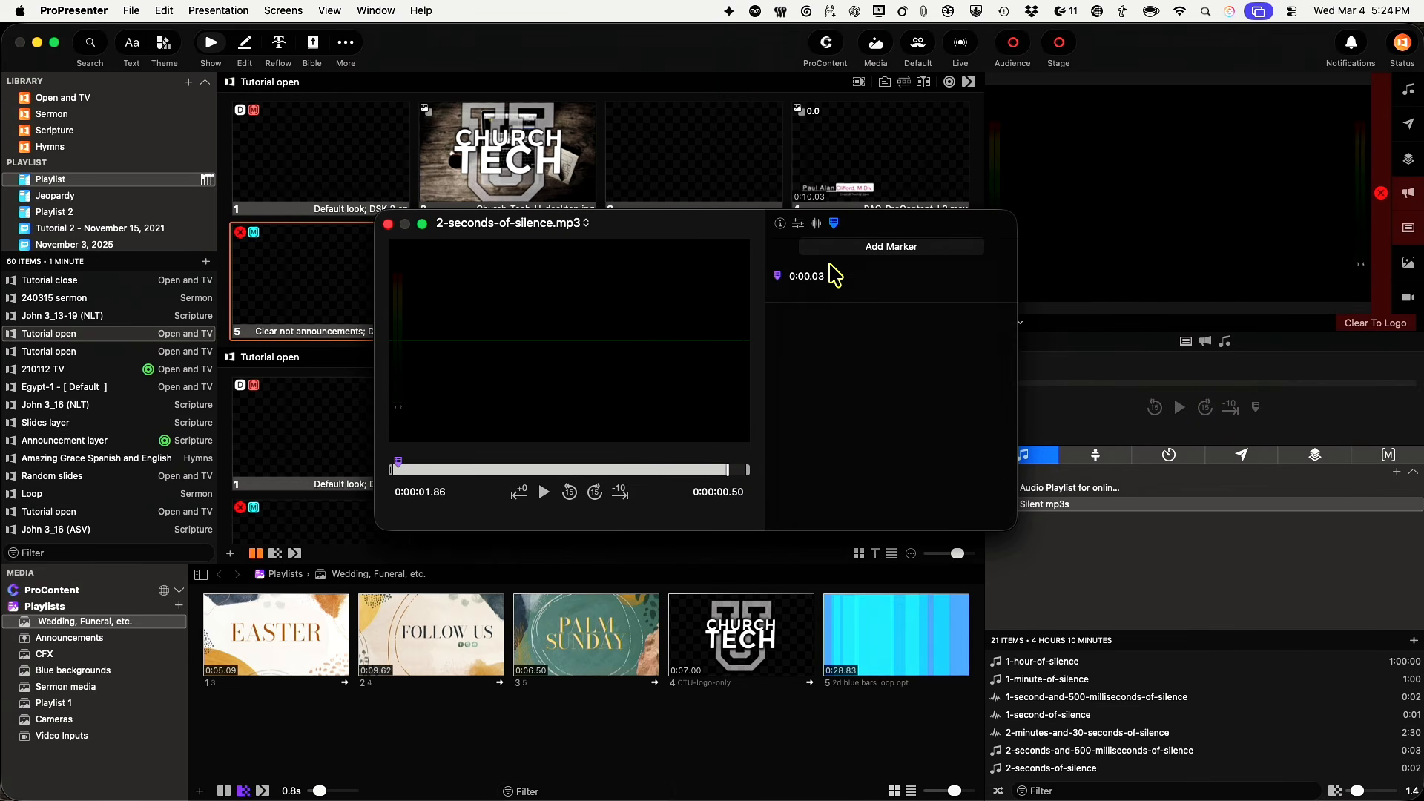
left_click(857, 256)
Step: Add an Audience Look action to the first marker that switches to the Worship look
right_click(833, 285)
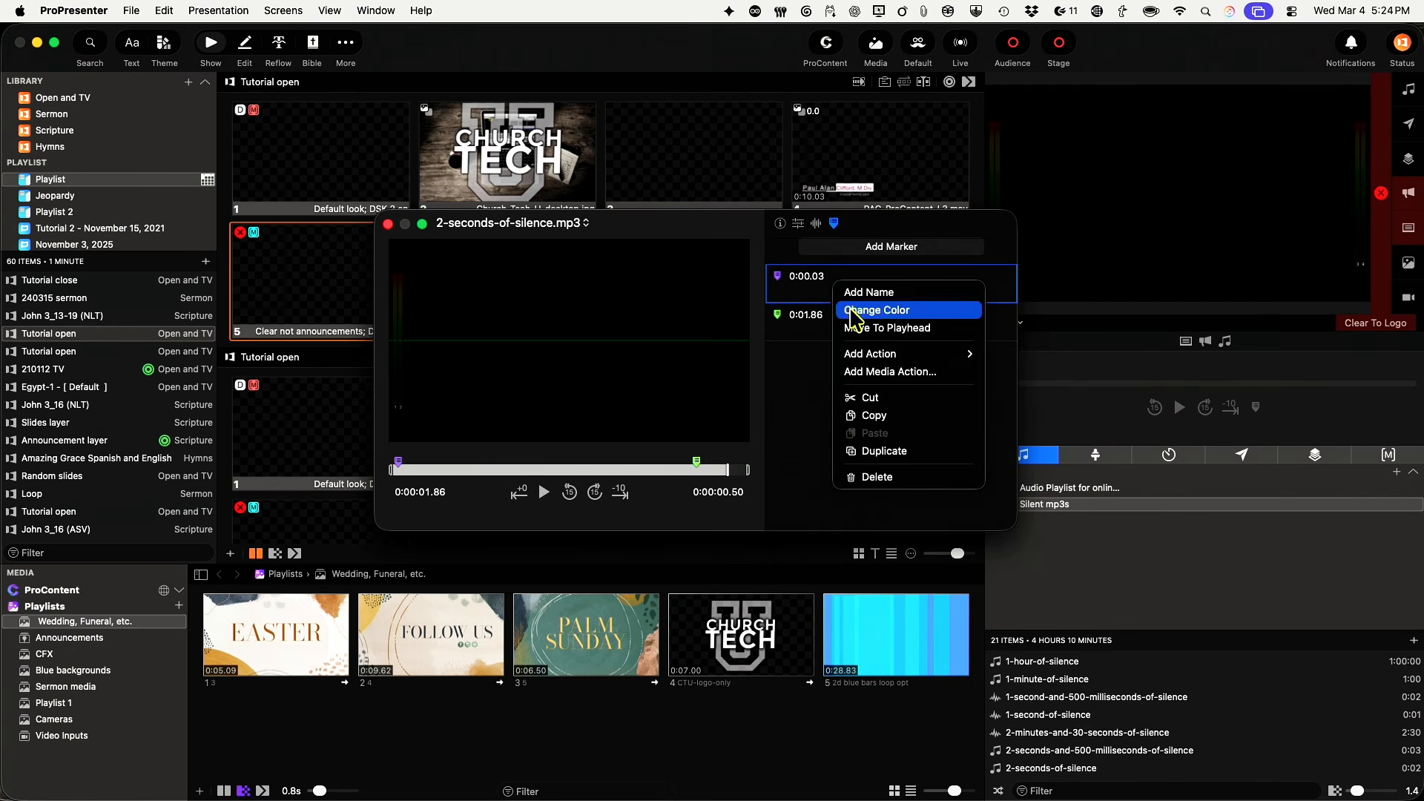
mouse_move(868, 359)
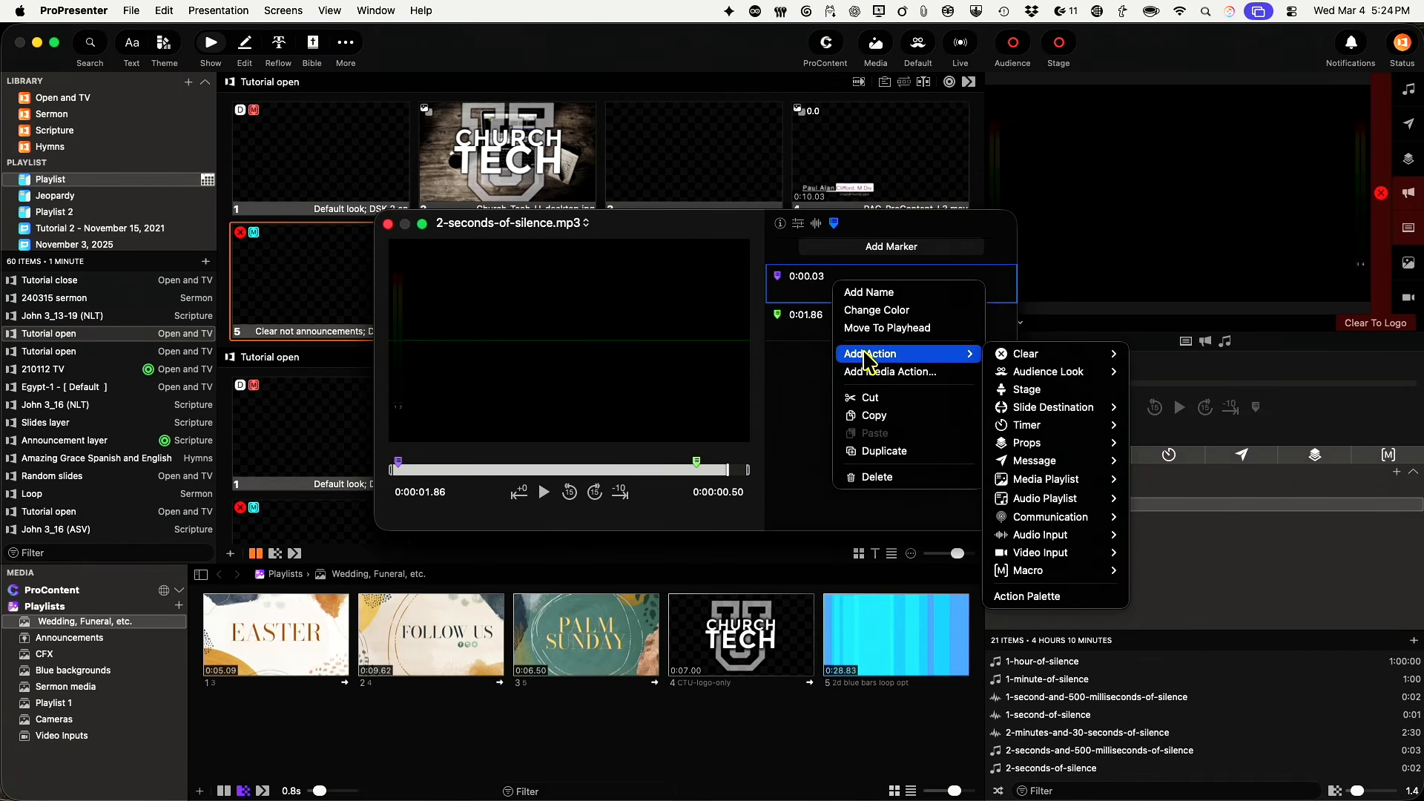
mouse_move(1053, 372)
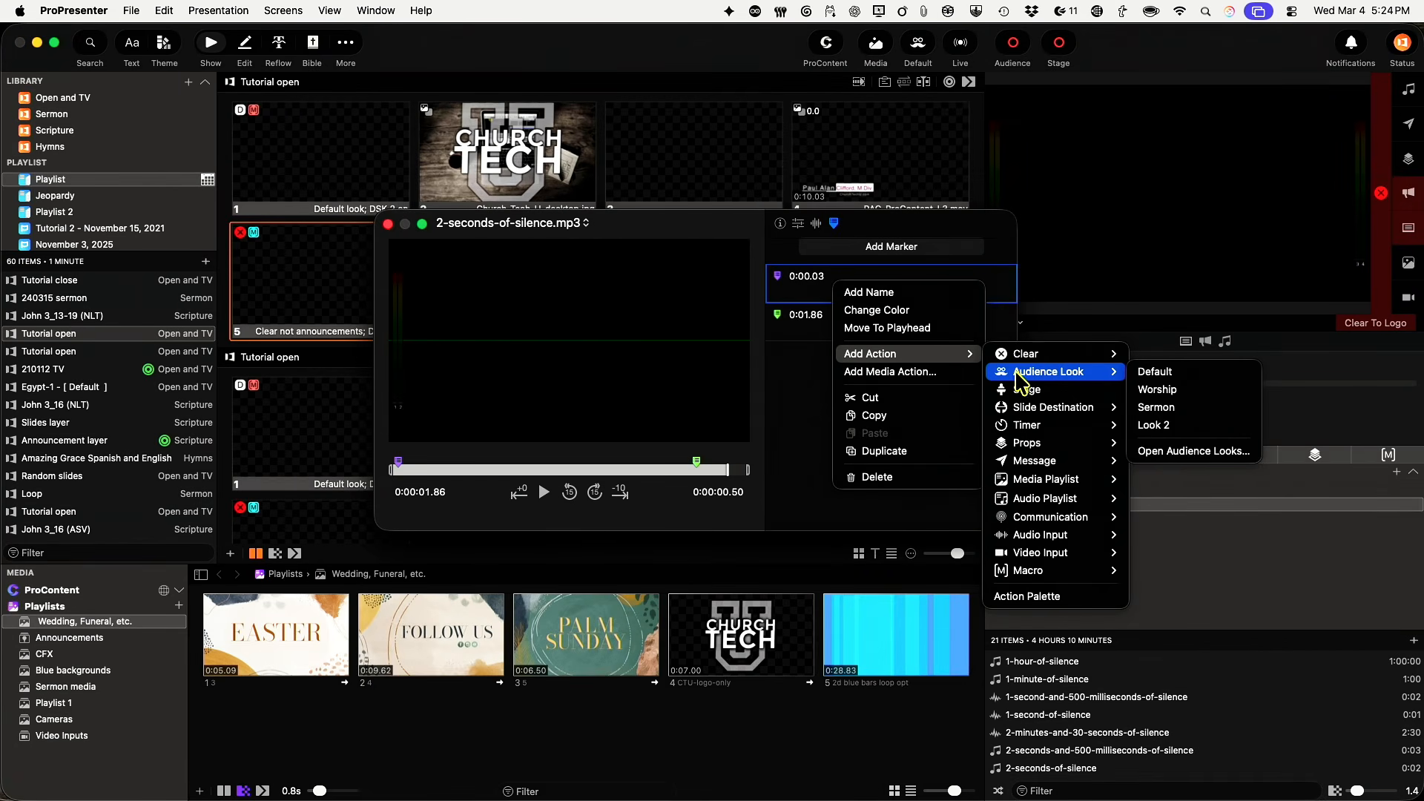
left_click(1148, 393)
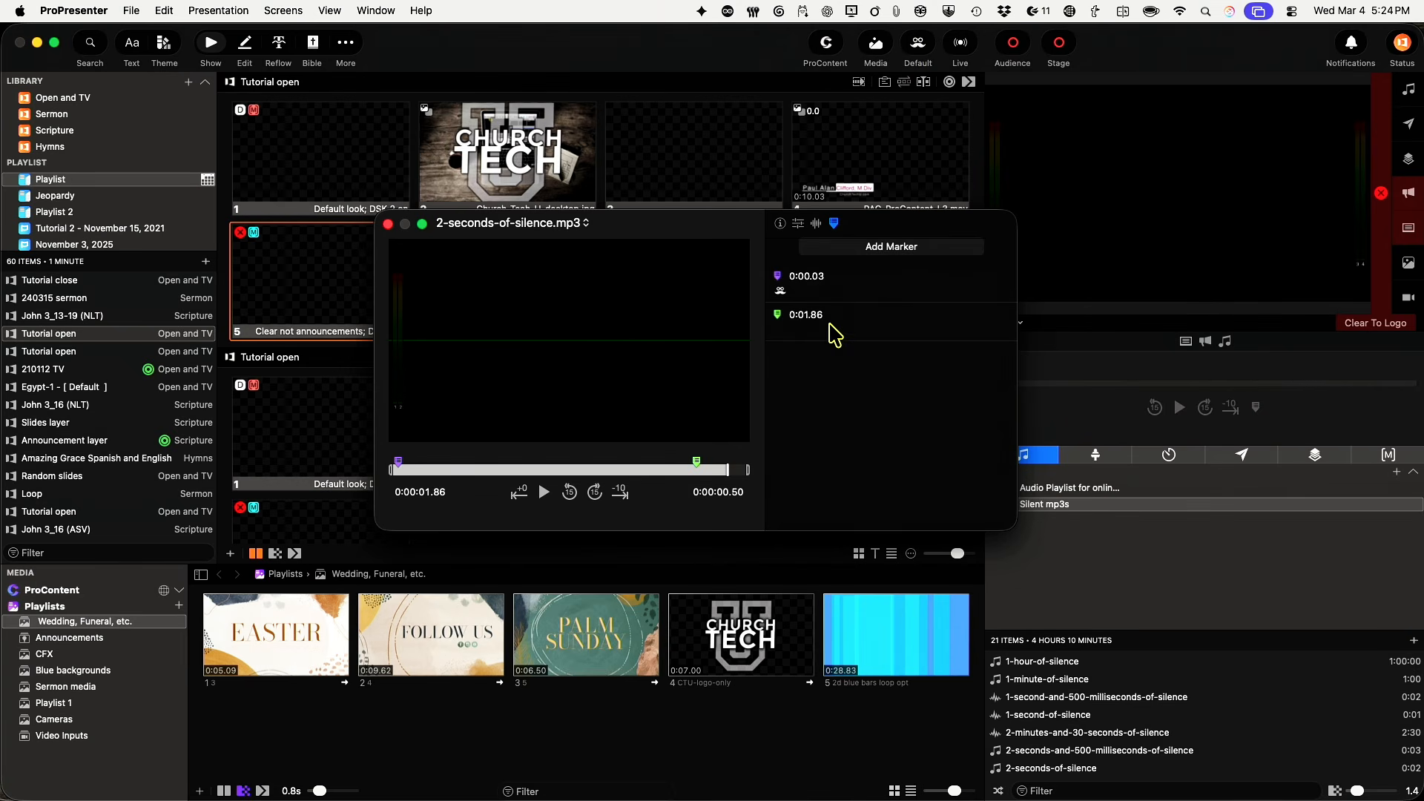
Step: Add a Stage action to the second marker that sets Stage Screen to the Audionce mirror layout, and close the inspector
right_click(835, 335)
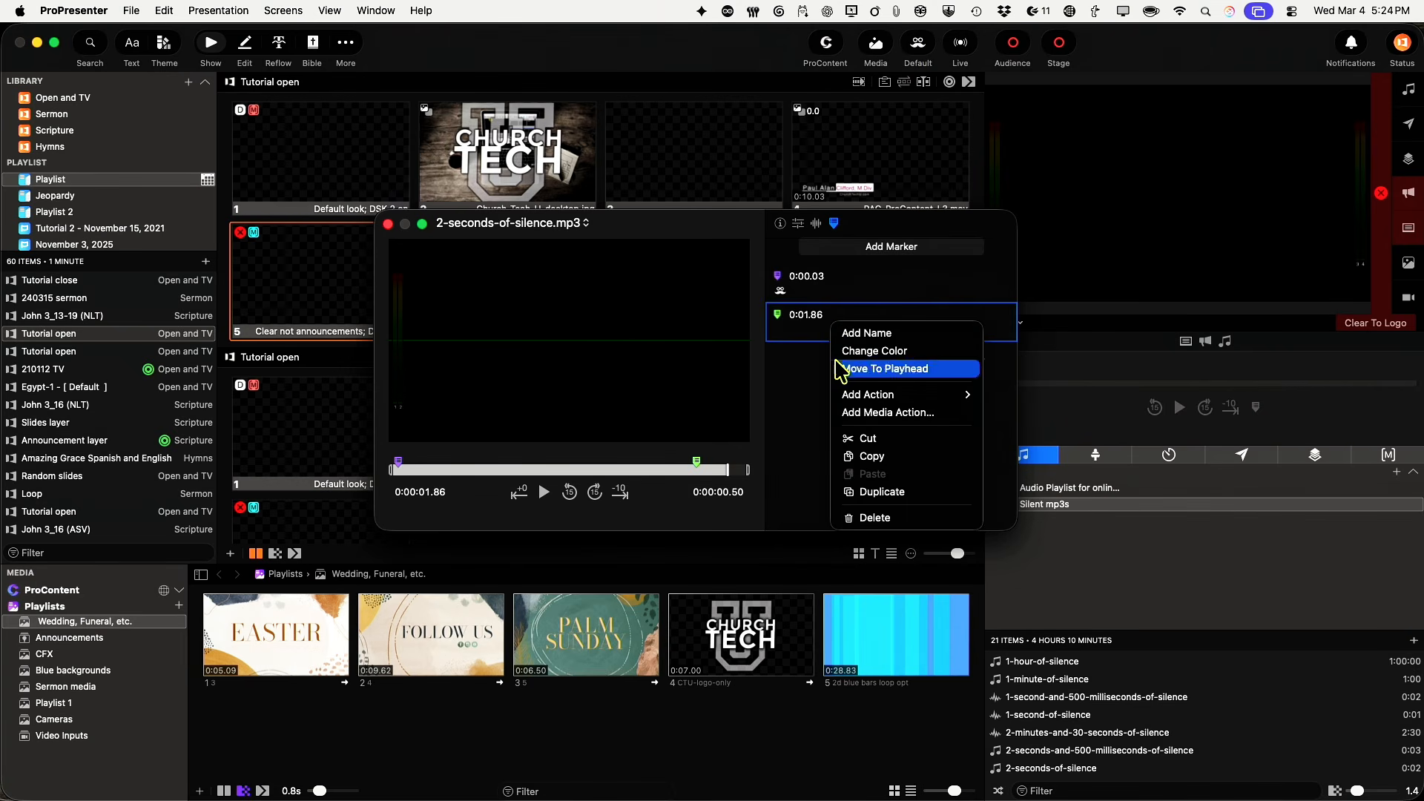
mouse_move(855, 403)
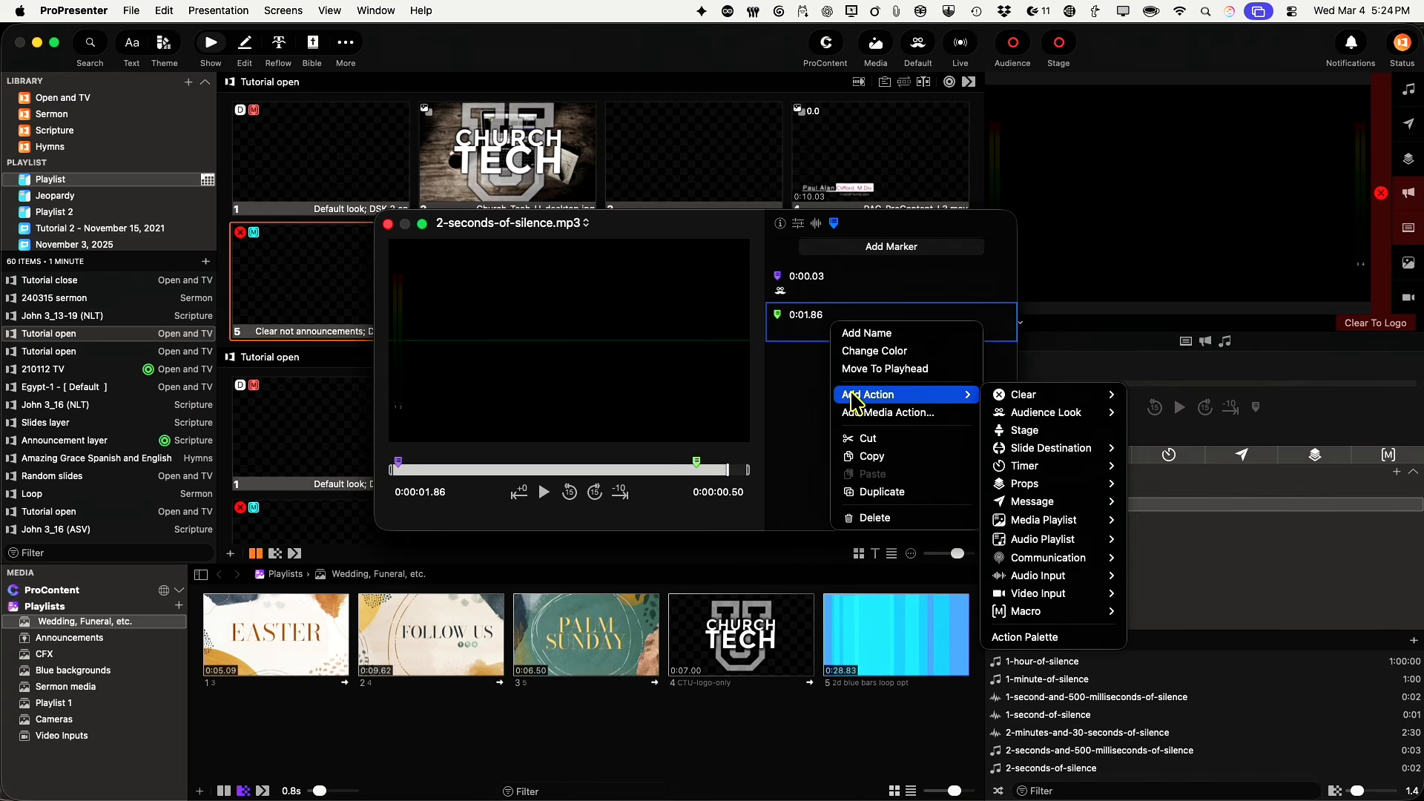
mouse_move(1022, 415)
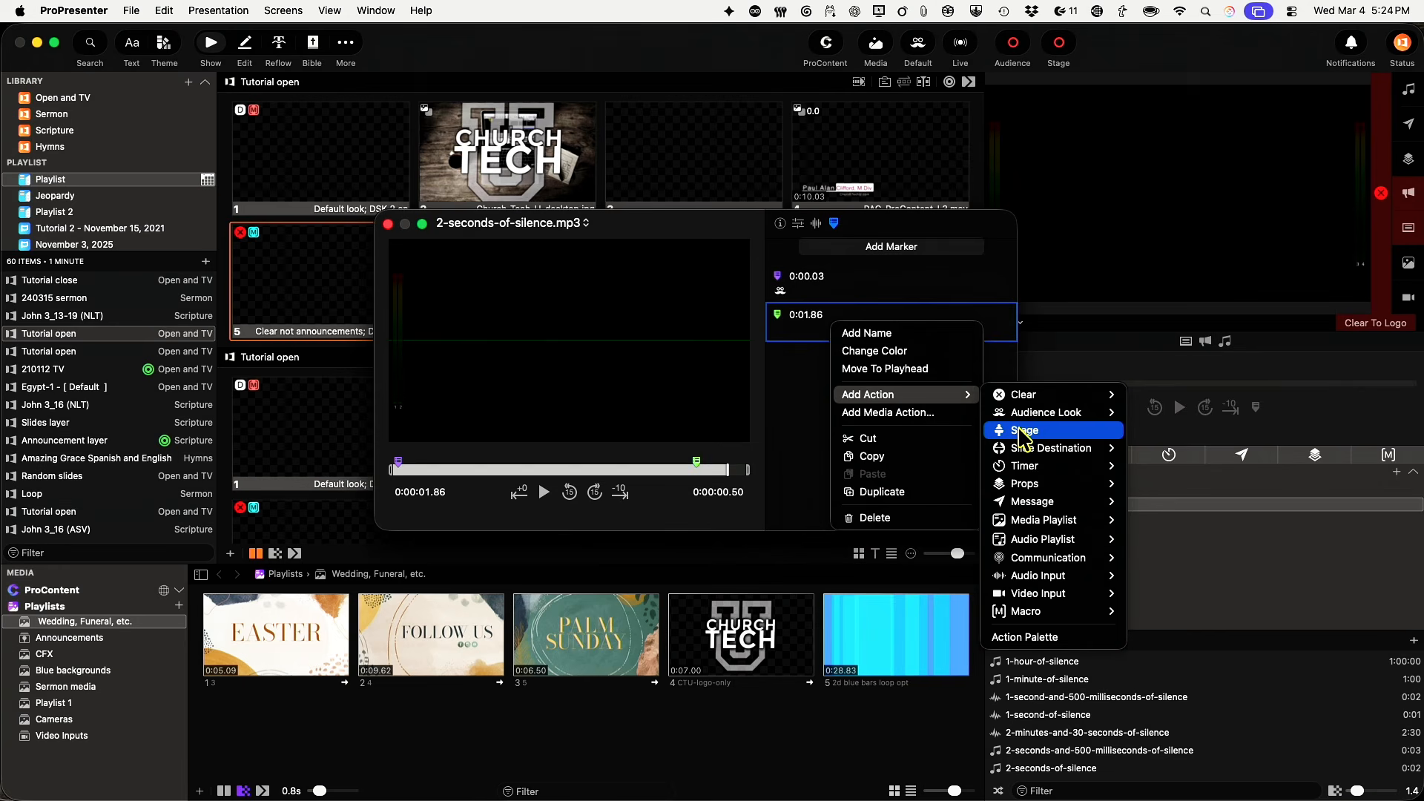
left_click(1024, 430)
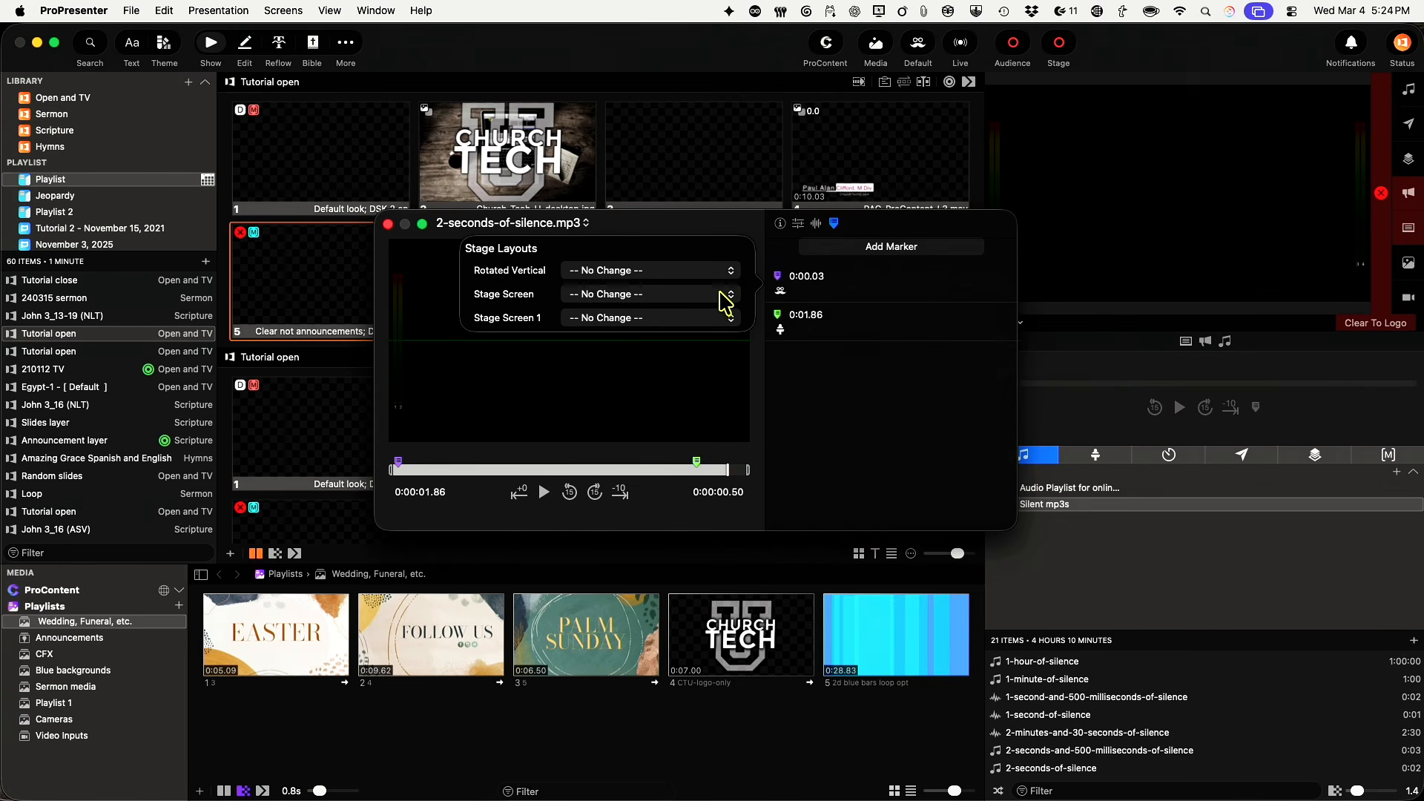
left_click(720, 295)
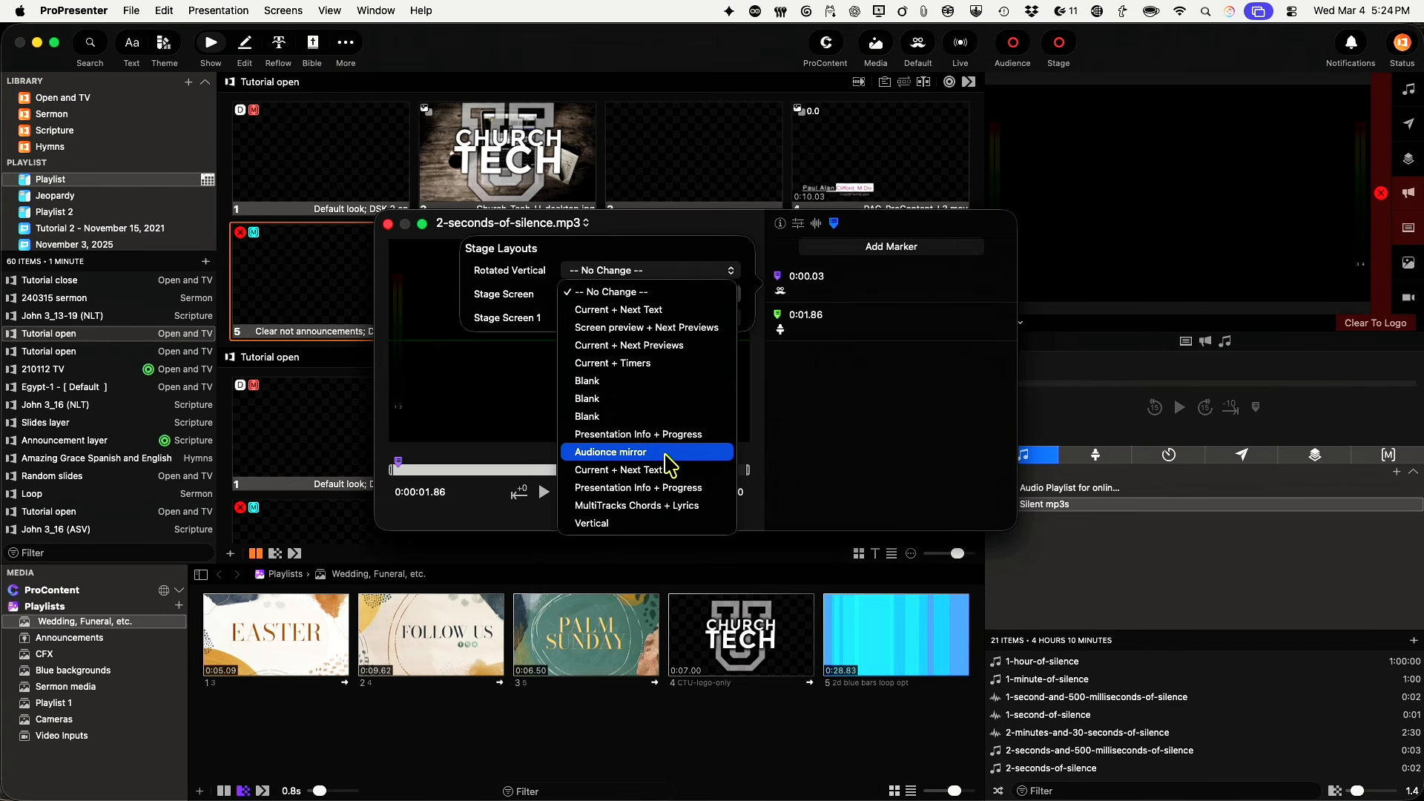
left_click(666, 454)
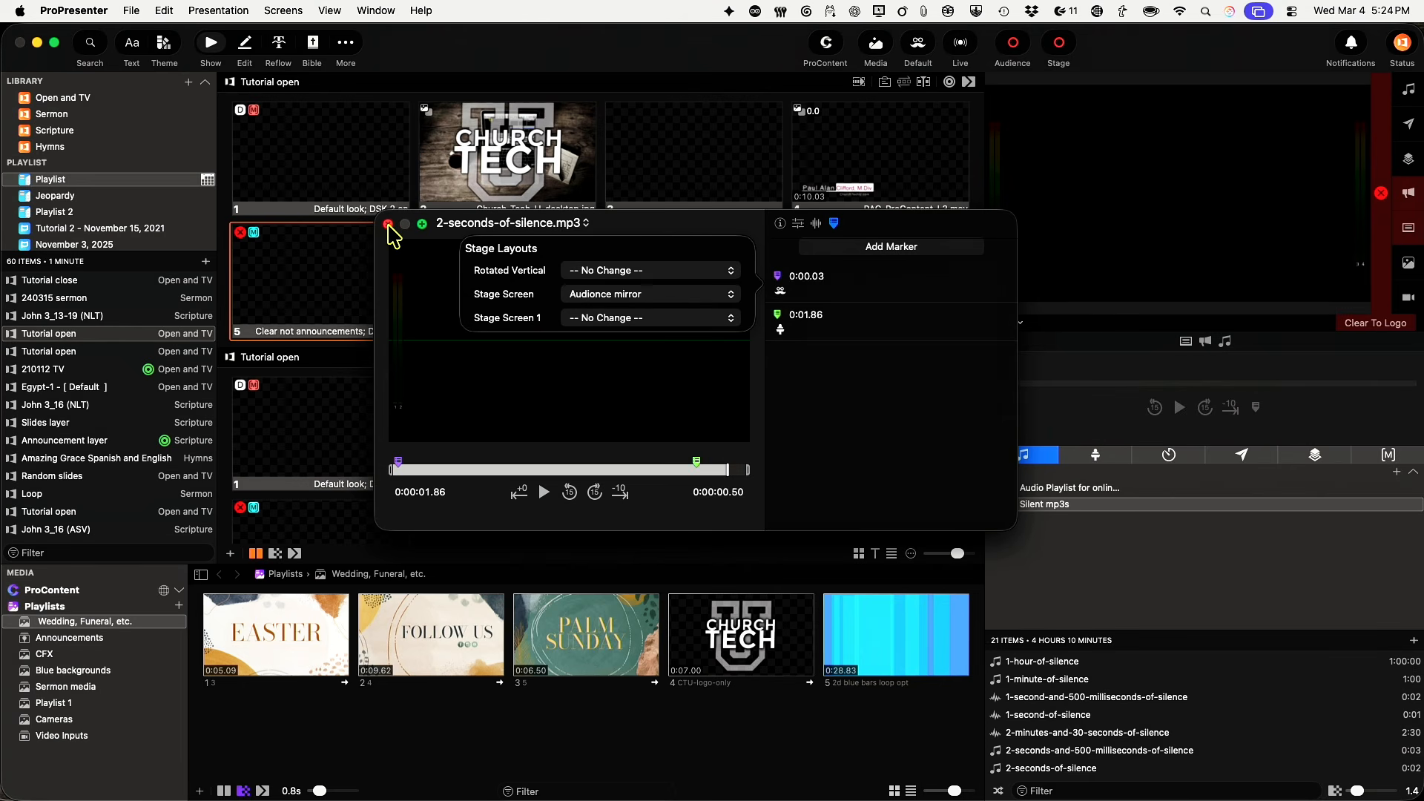
left_click(387, 224)
left_click(388, 225)
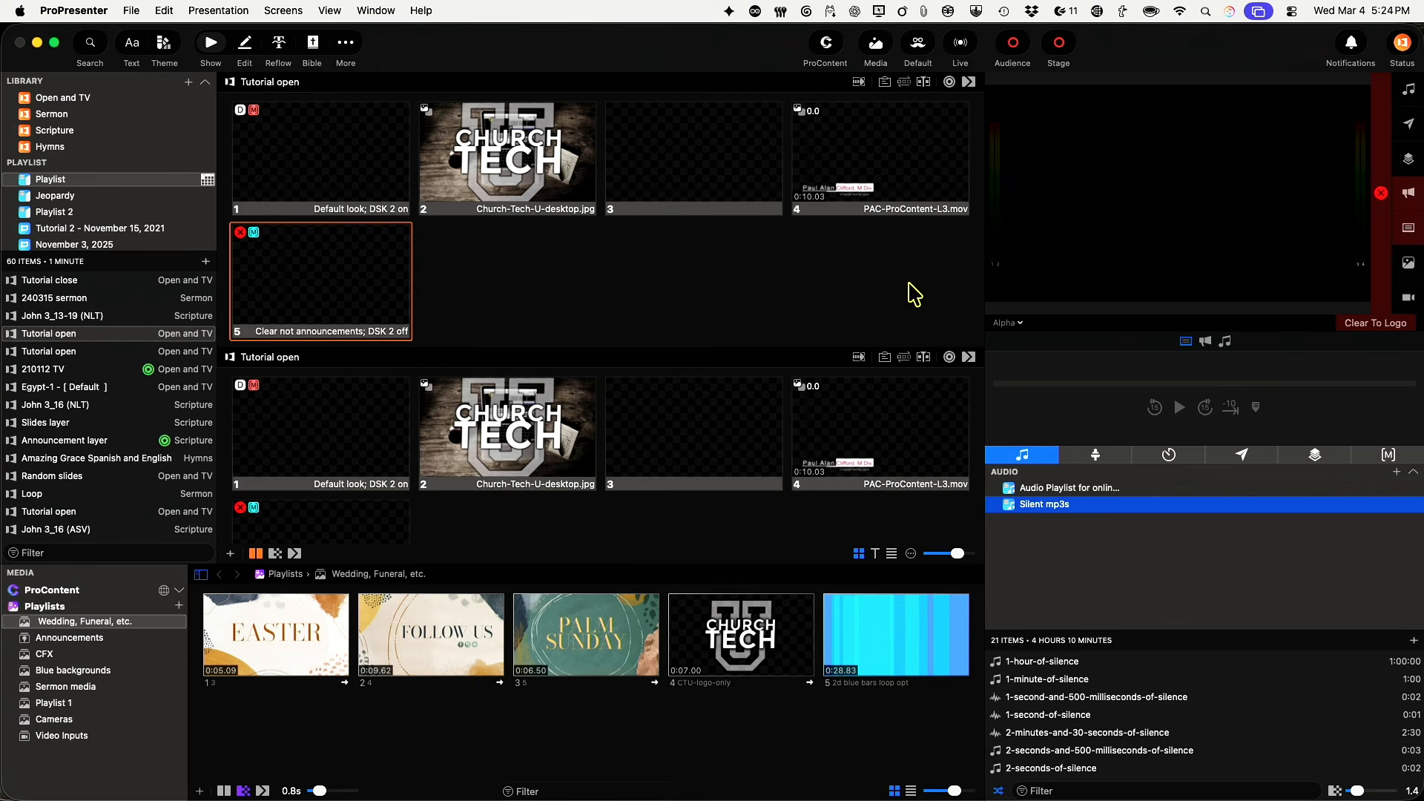
Step: Set the preview to the Stage Screen output and show the playback controls for the audio layer
left_click(1022, 324)
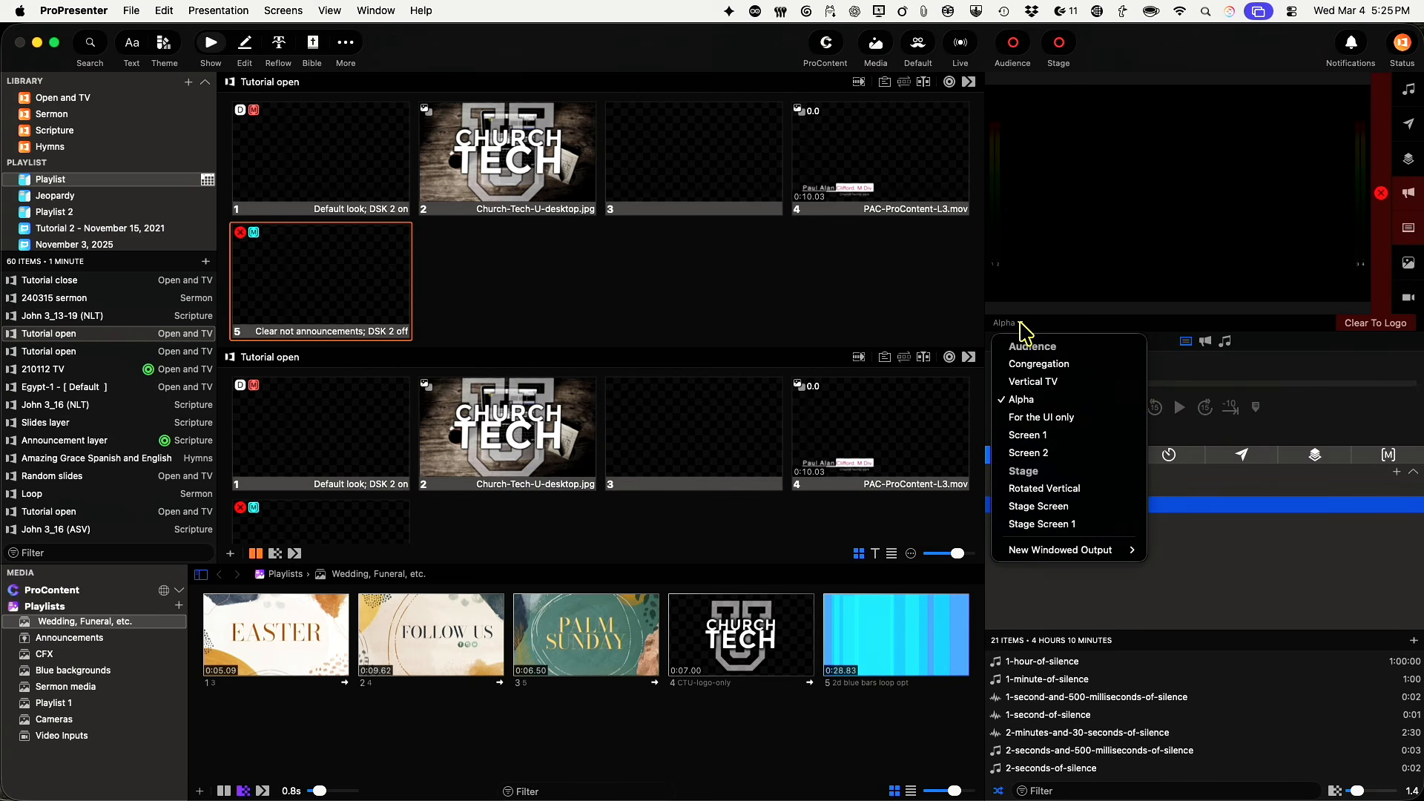
left_click(1031, 507)
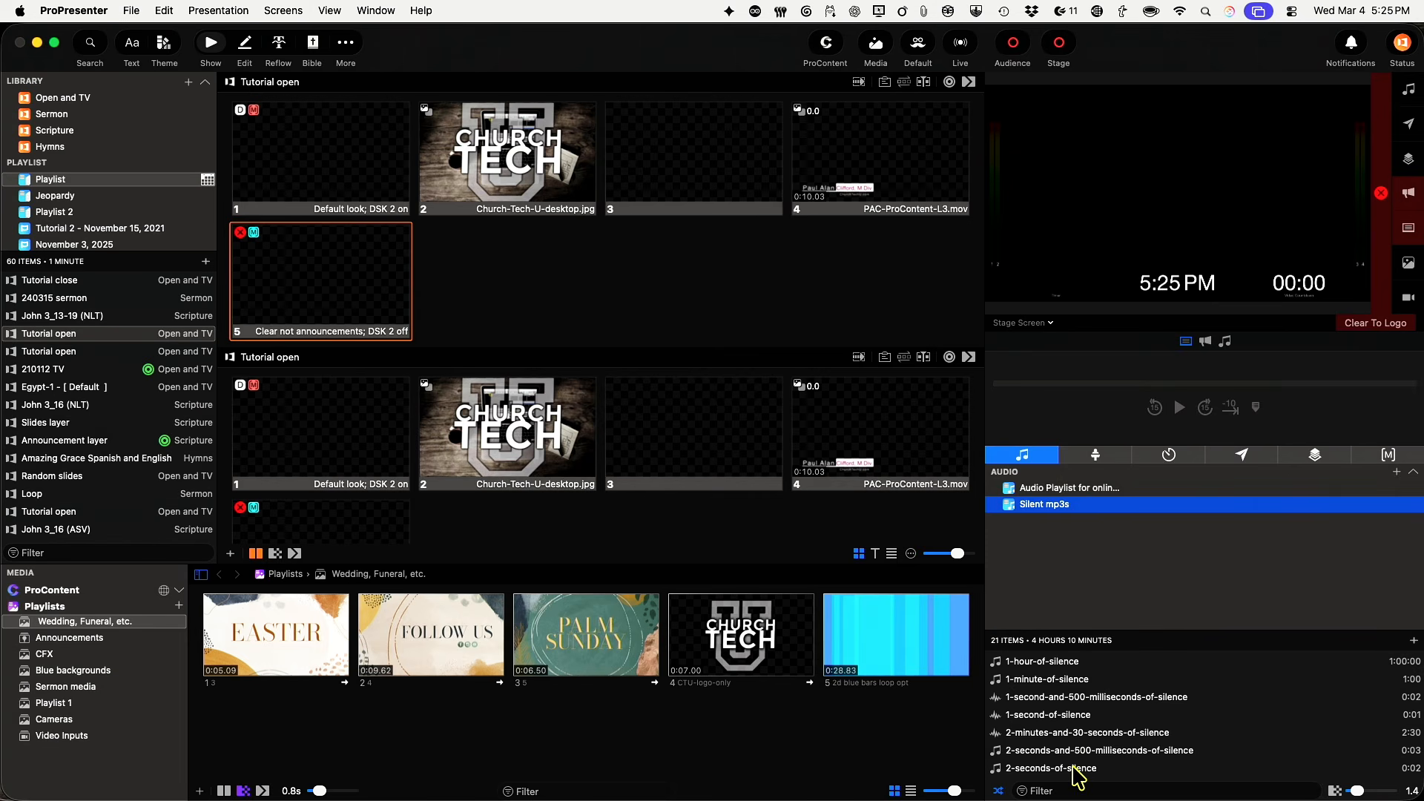
left_click(1225, 342)
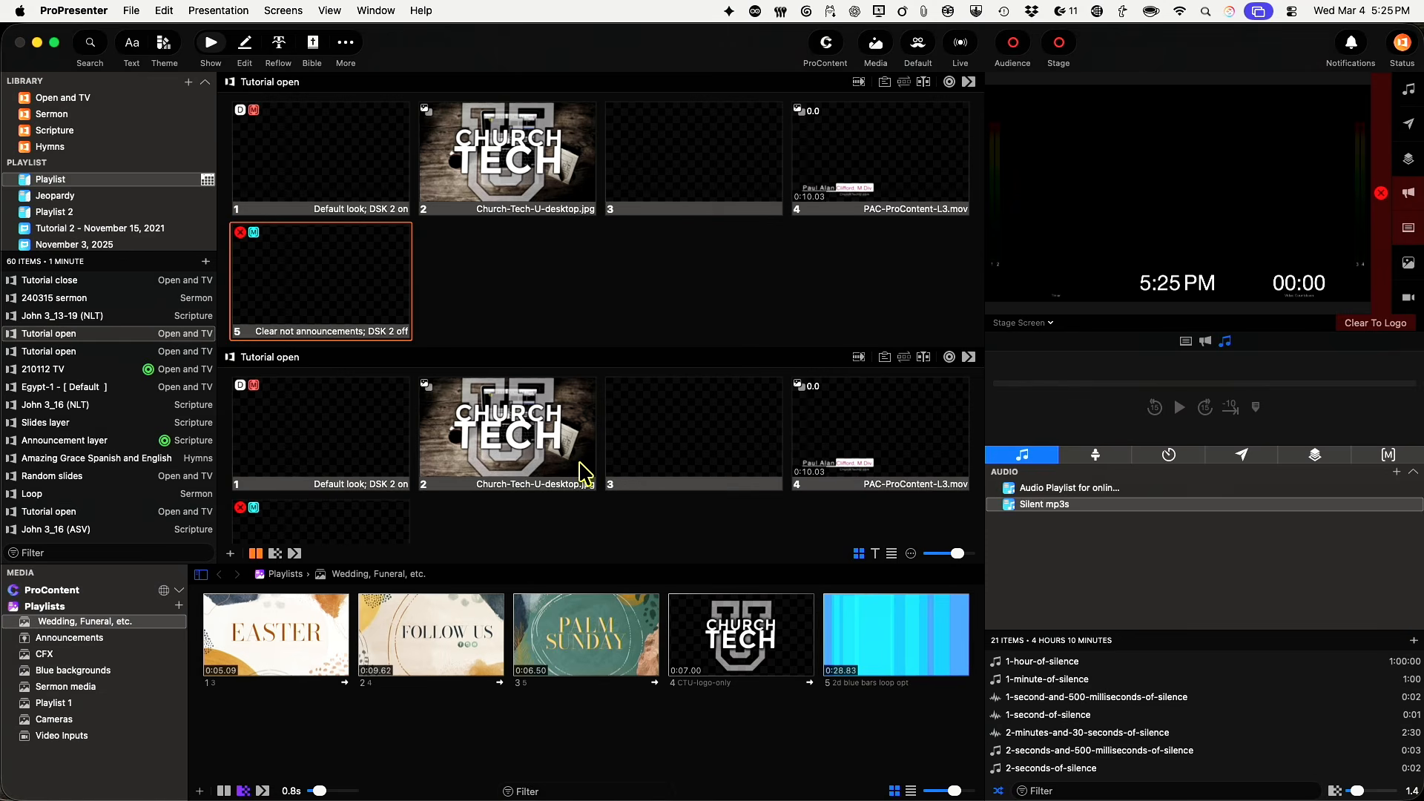
Step: Show slide 2 of John 3_16 (NLT) live and play the 2-seconds-of-silence track to trigger its marker actions
scroll(582, 472, "down", 5)
scroll(583, 472, "down", 8)
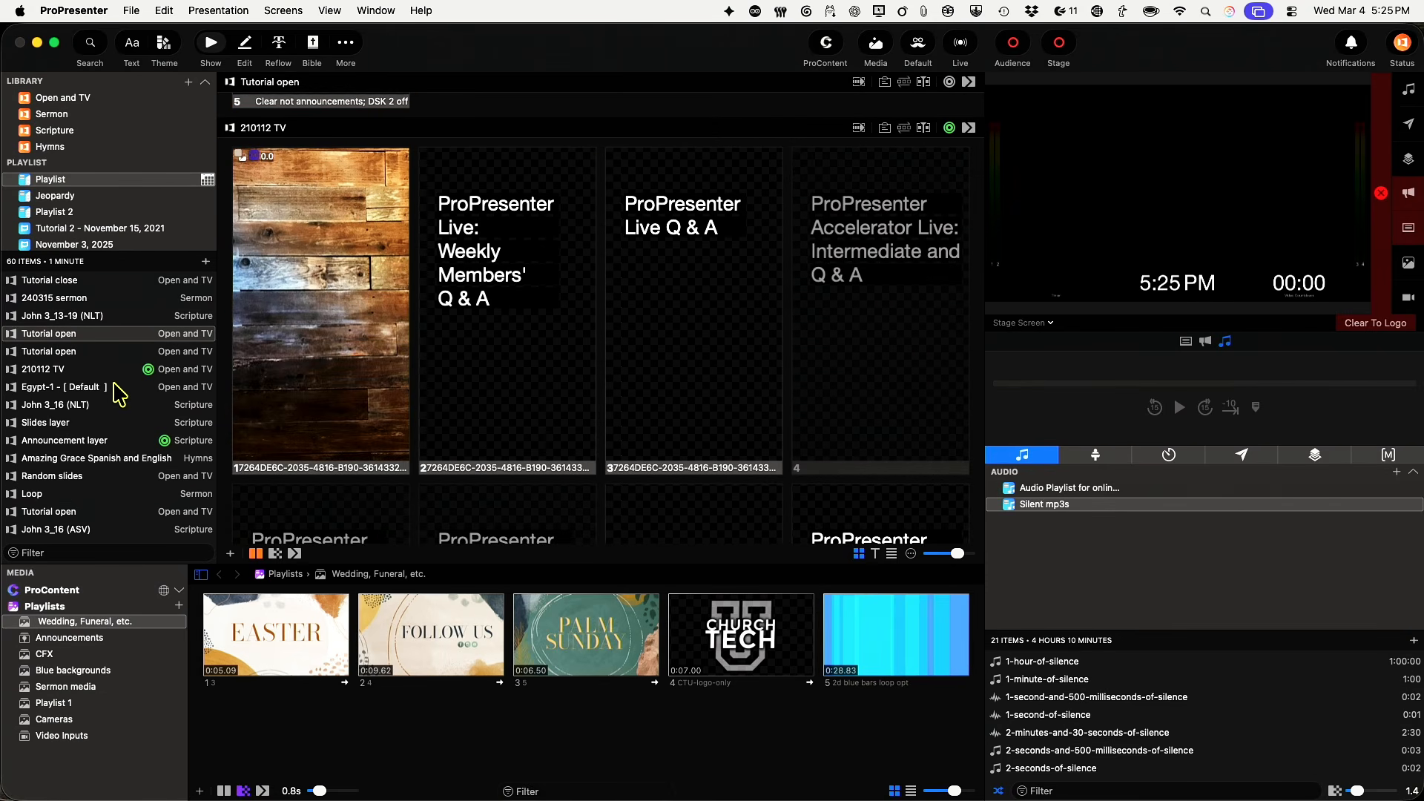
left_click(118, 393)
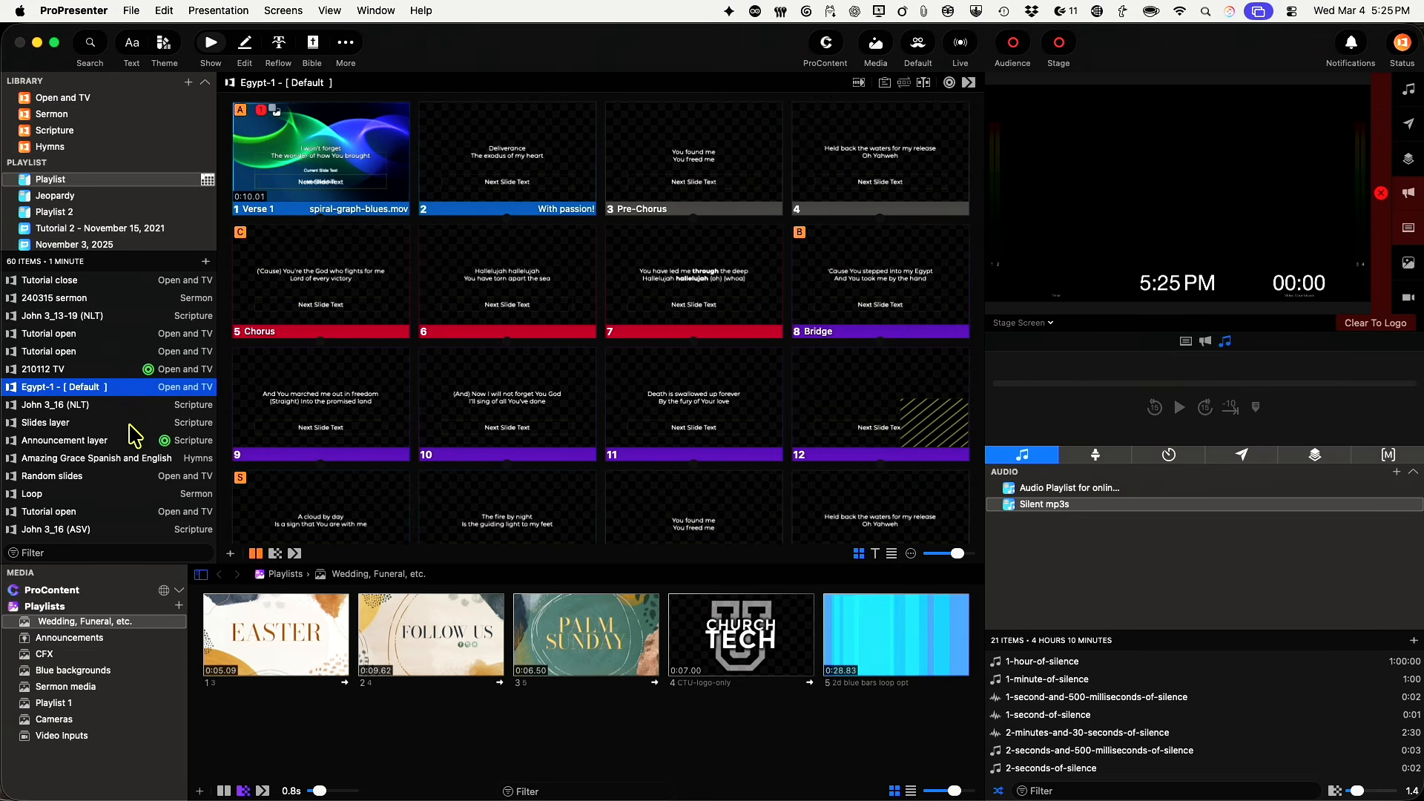
left_click(132, 407)
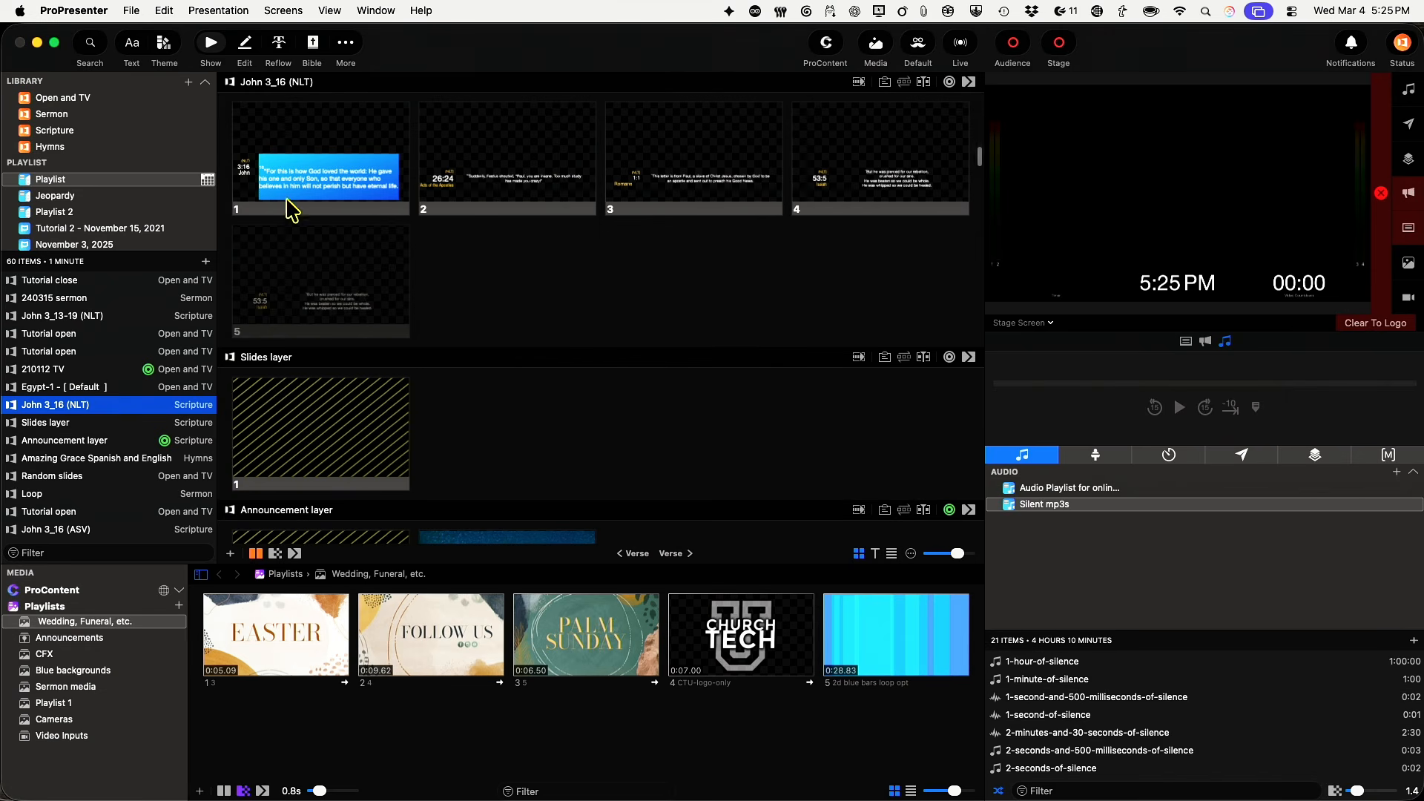
left_click(483, 192)
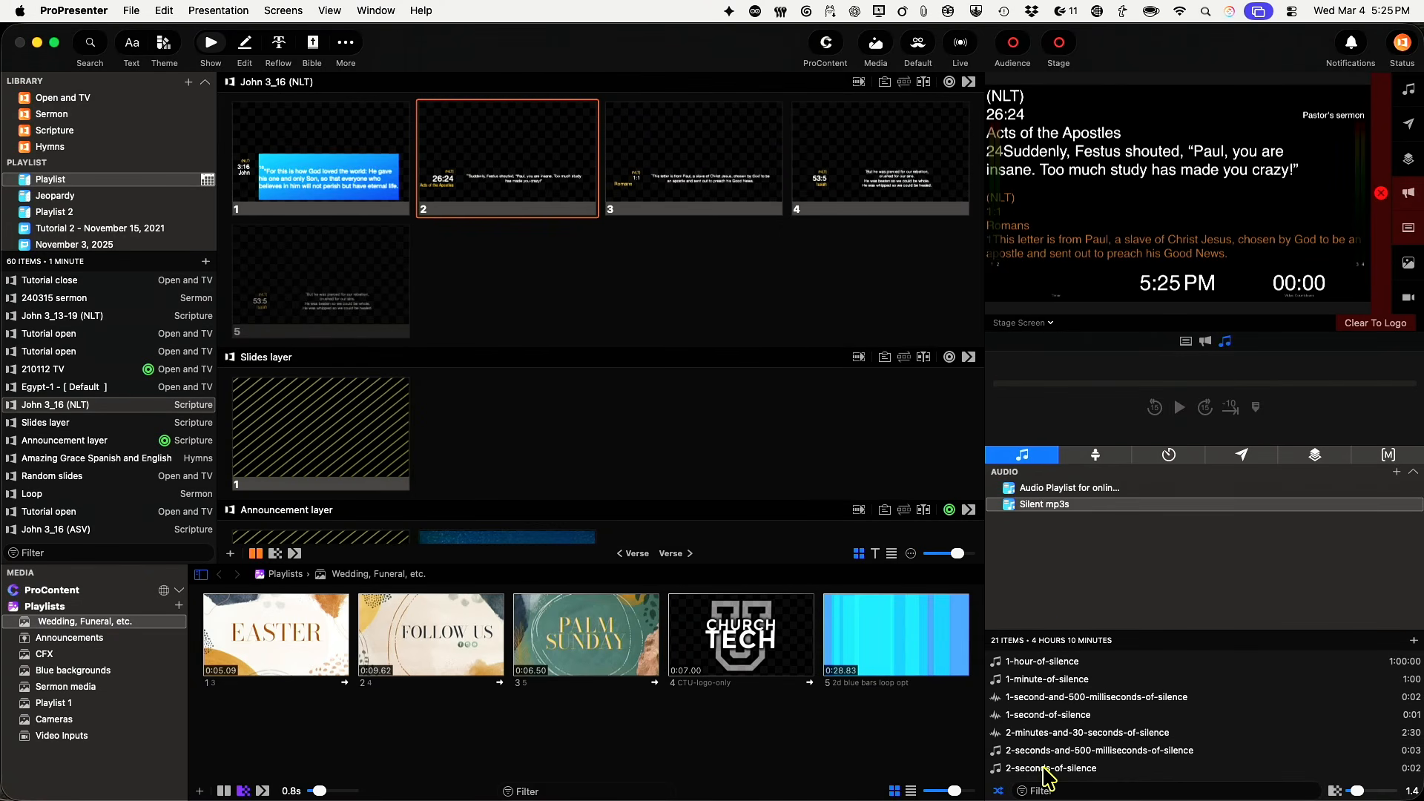
left_click(1044, 768)
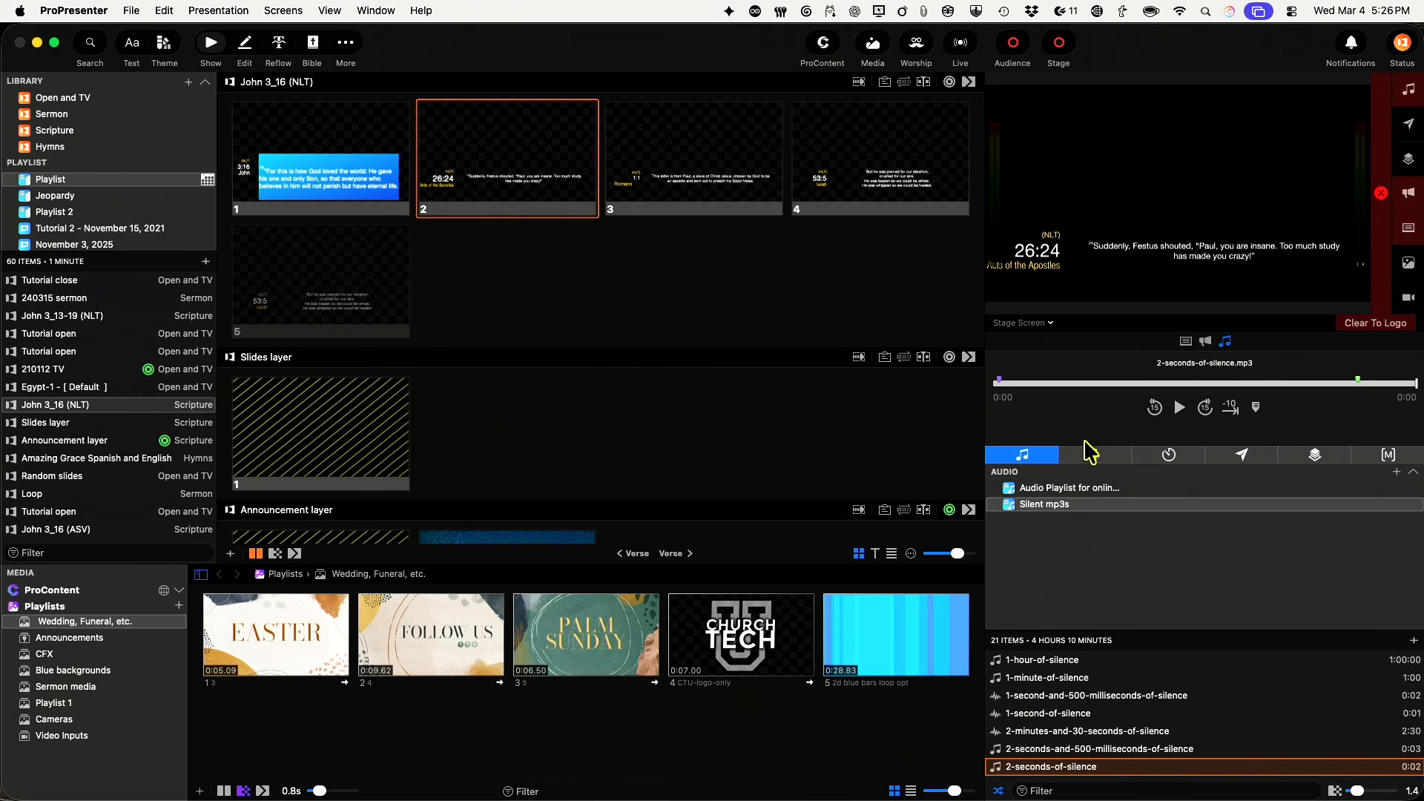
Step: Try the Current + Next Text layout on Stage Screen, and set its layout to Presentation Info + Progress
left_click(1096, 455)
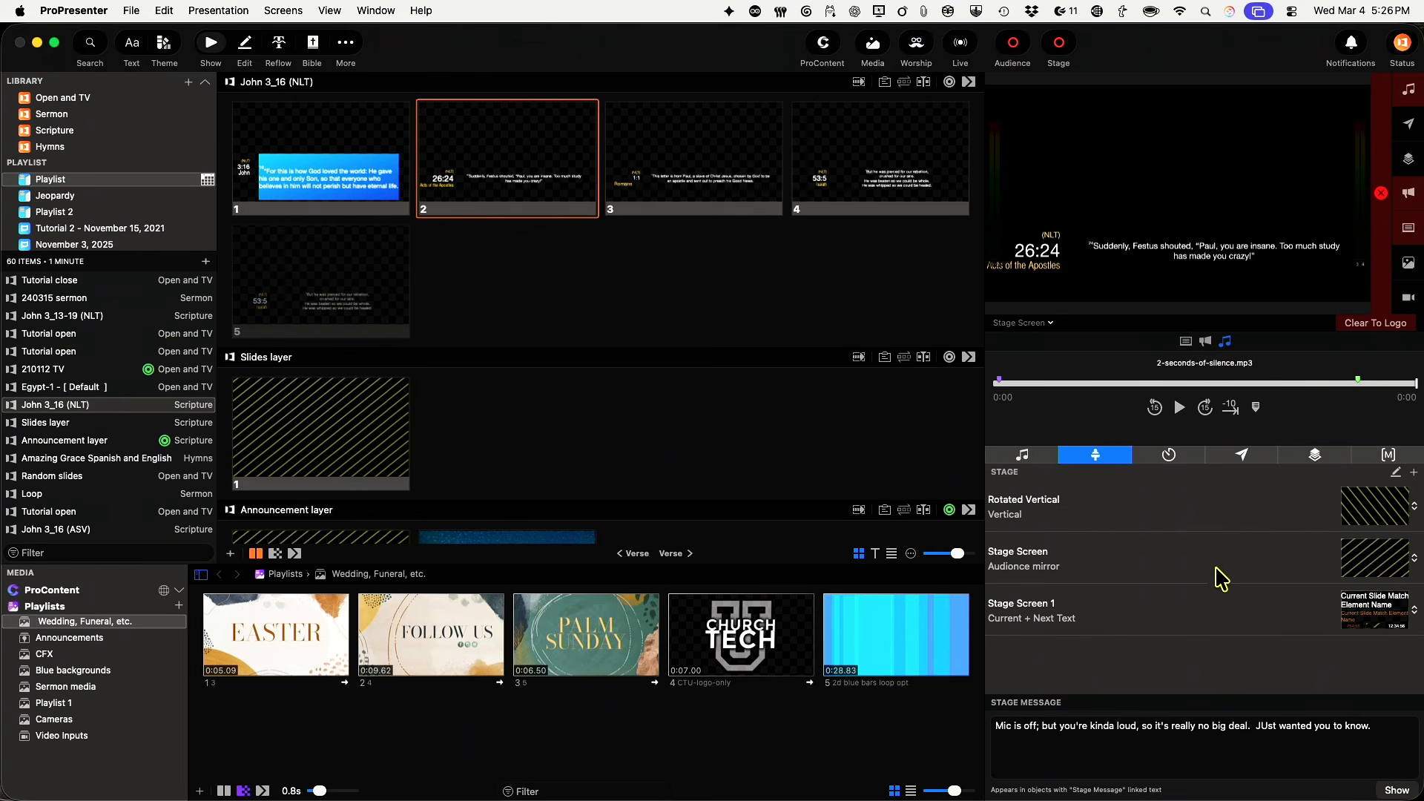
left_click(1407, 568)
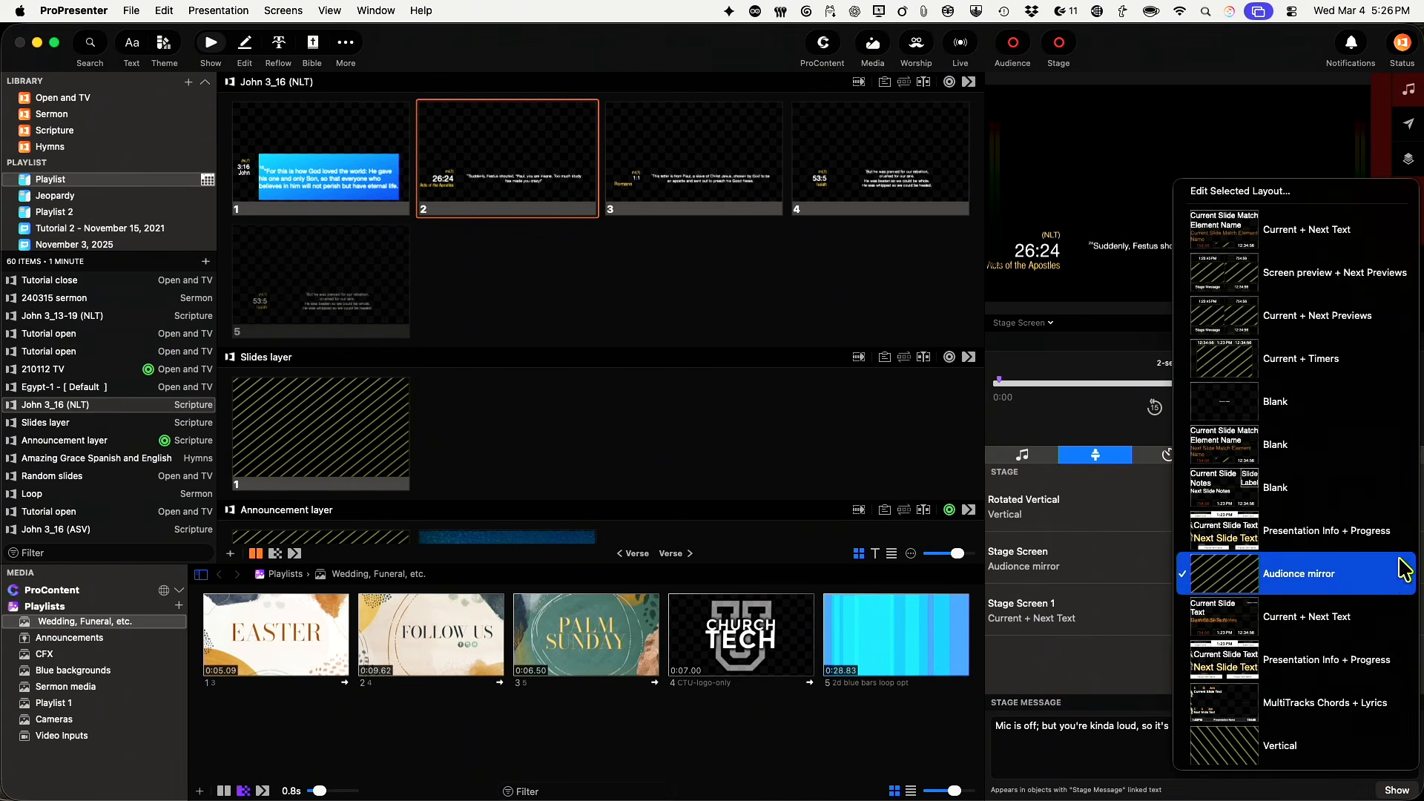
left_click(1324, 246)
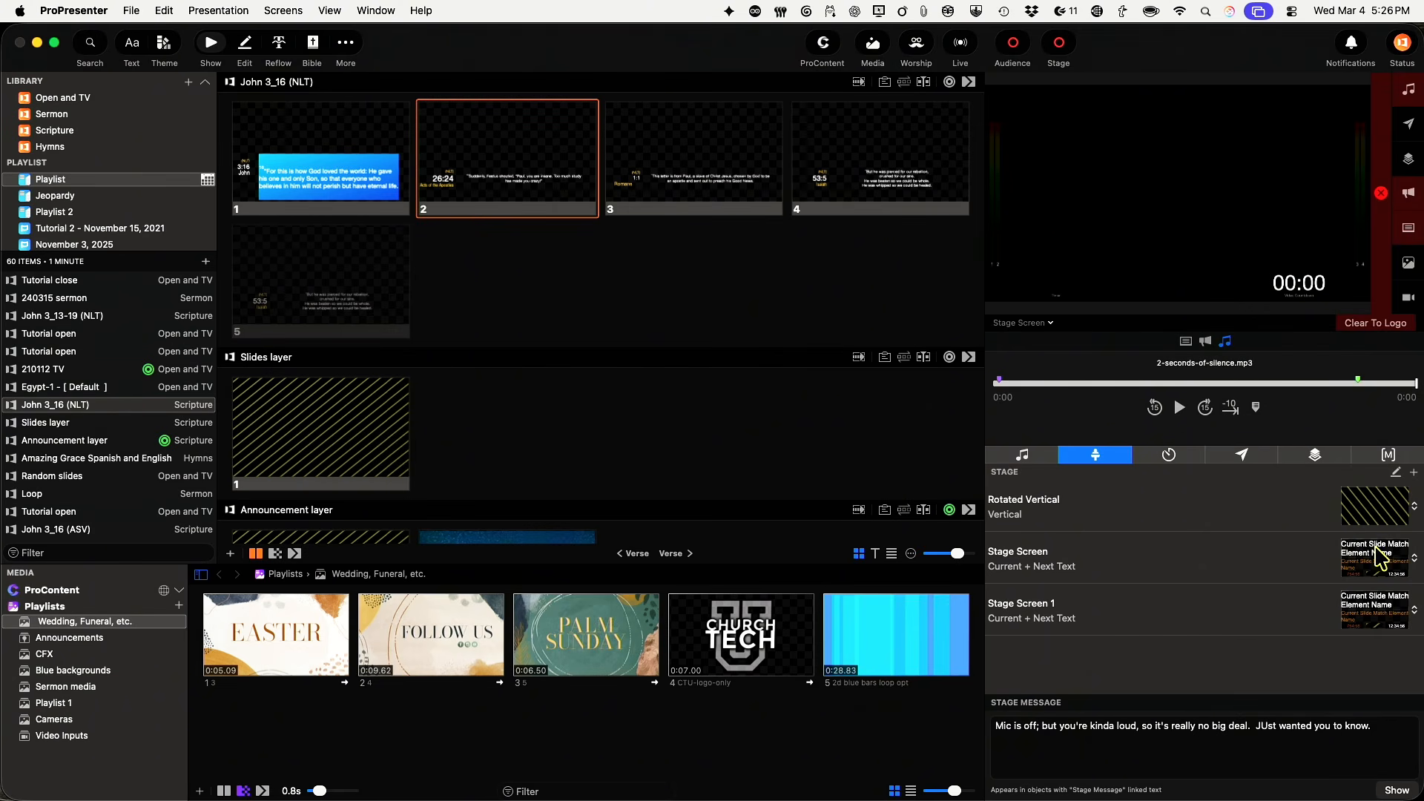
left_click(1405, 557)
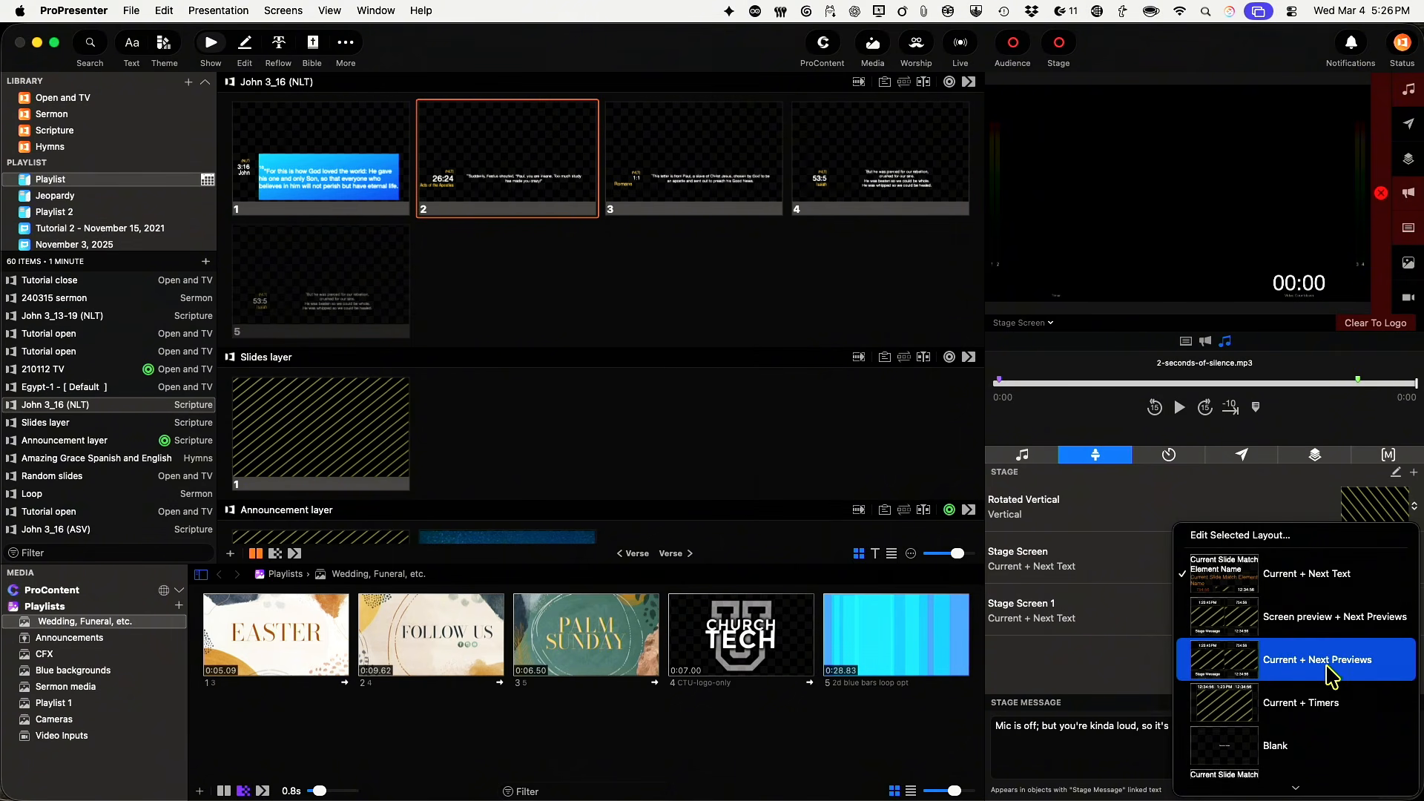
scroll(1333, 667, "down", 5)
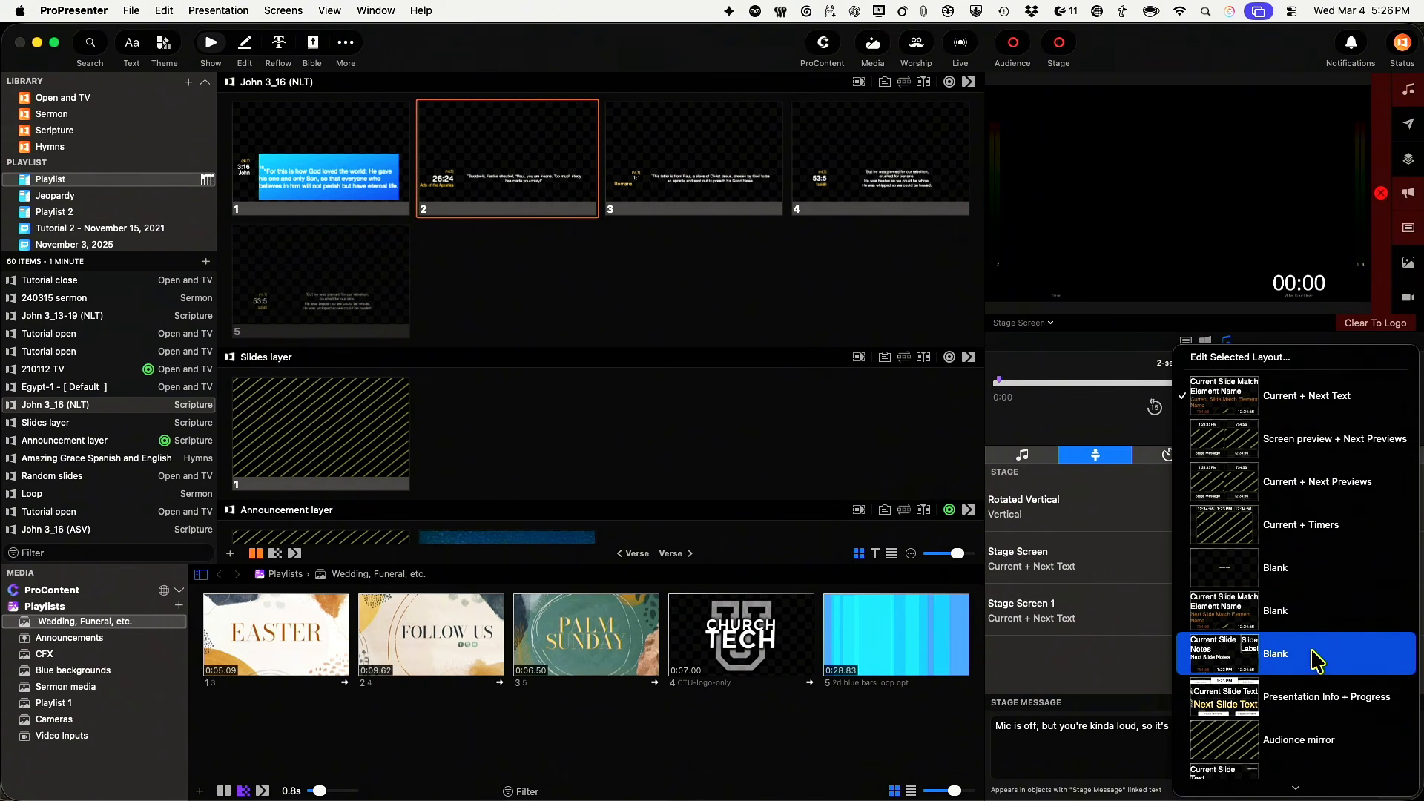
left_click(1261, 695)
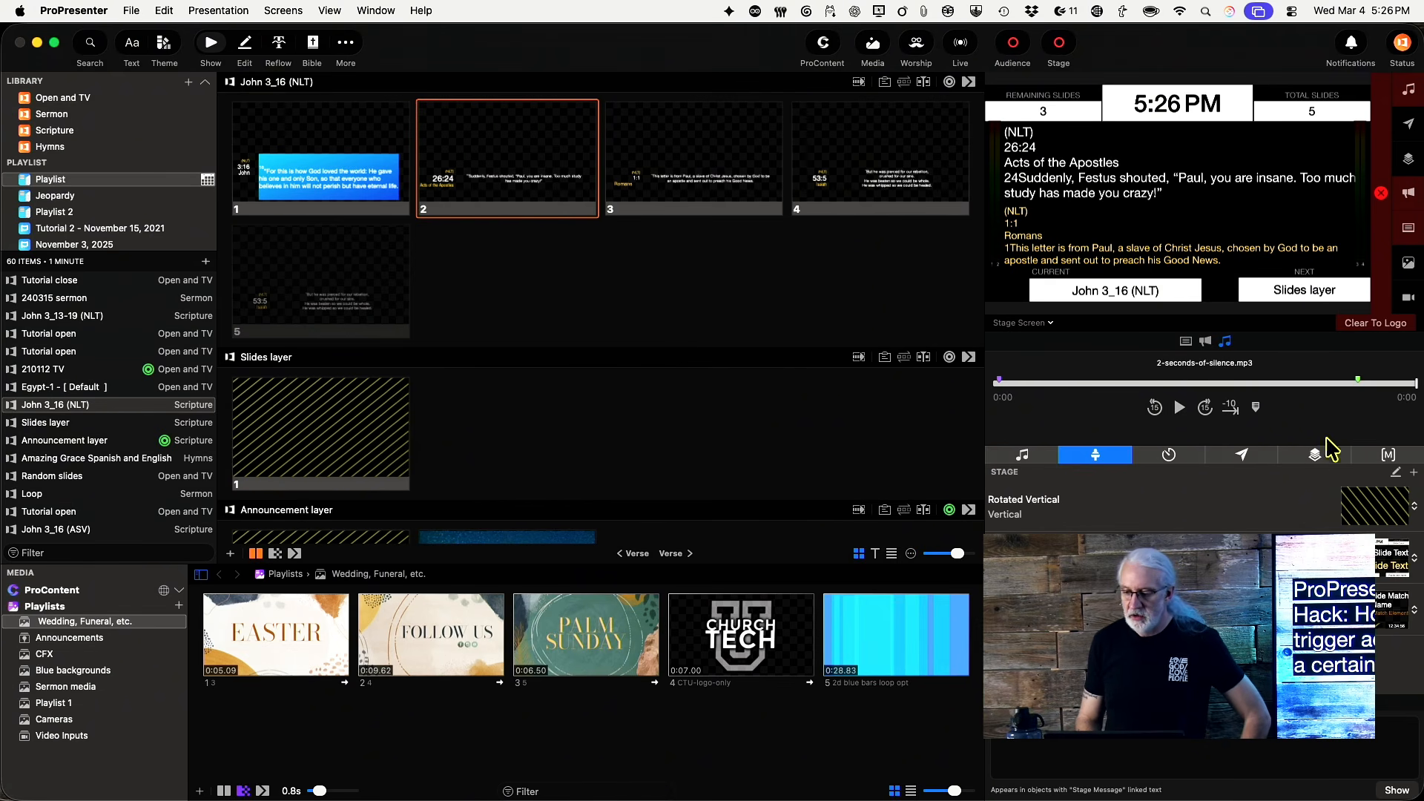
Step: Attach the 2-seconds-of-silence track to slide 5 of John 3_16 (NLT) and show that slide live
left_click(1023, 456)
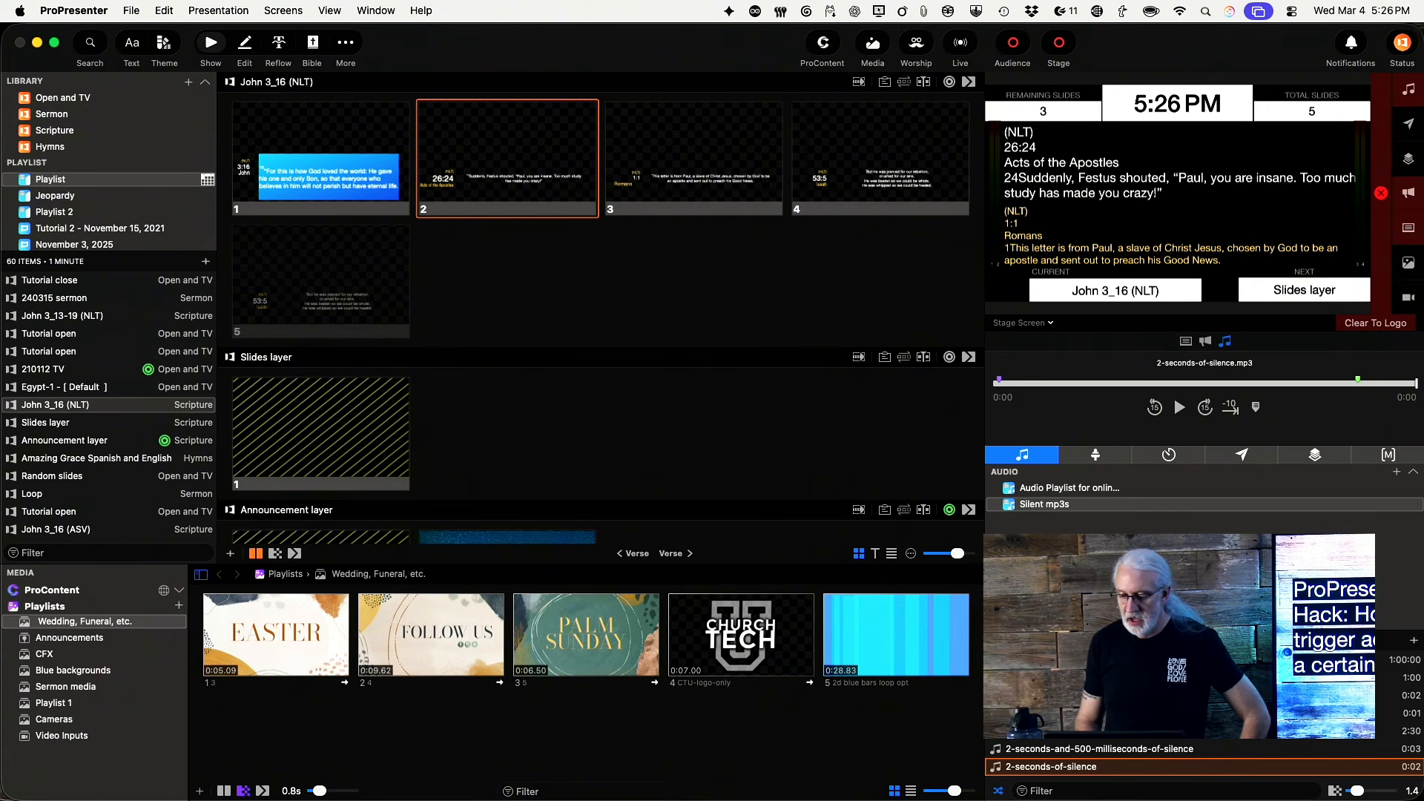
left_click_drag(1129, 779, 360, 283)
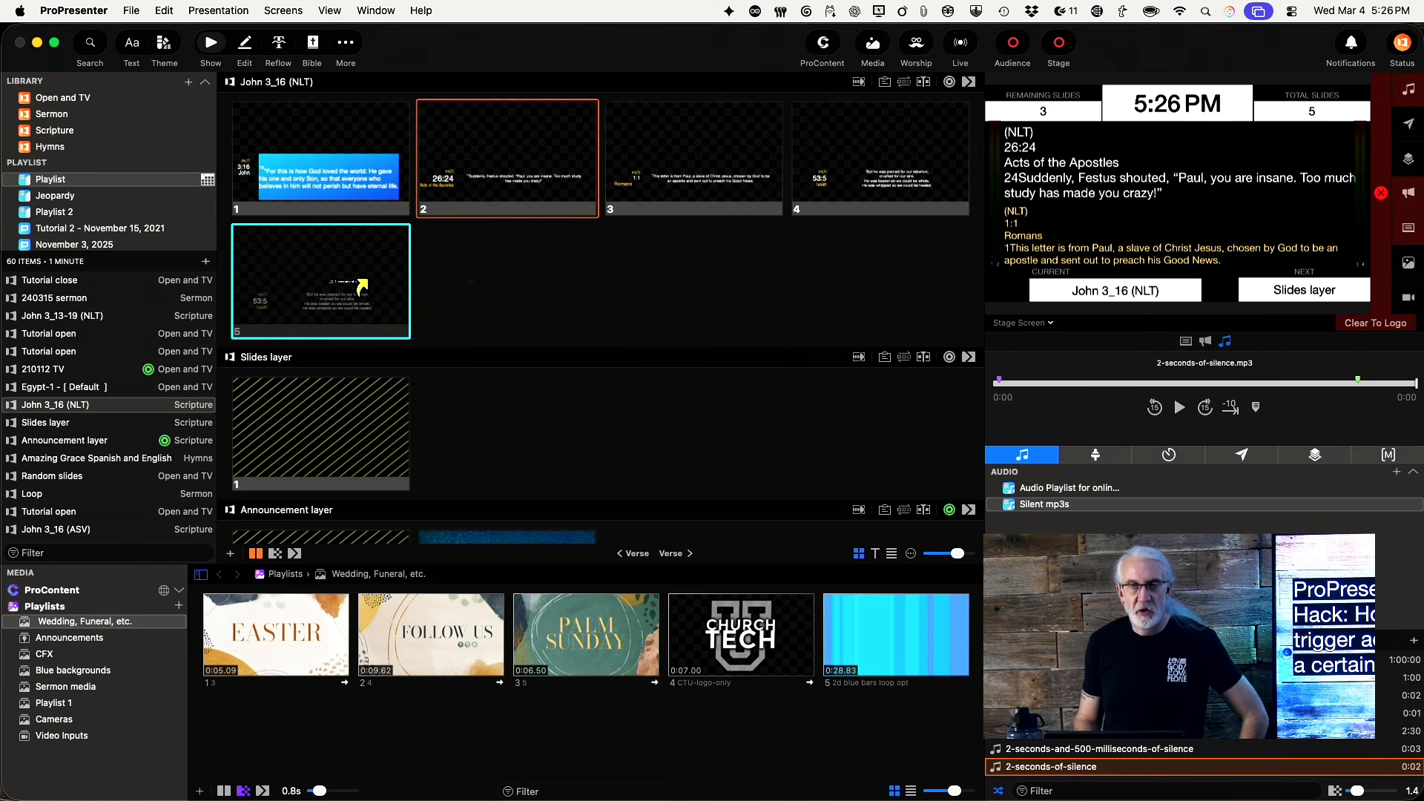
mouse_move(361, 284)
left_mouse_down()
mouse_move(348, 275)
mouse_move(374, 281)
left_mouse_up()
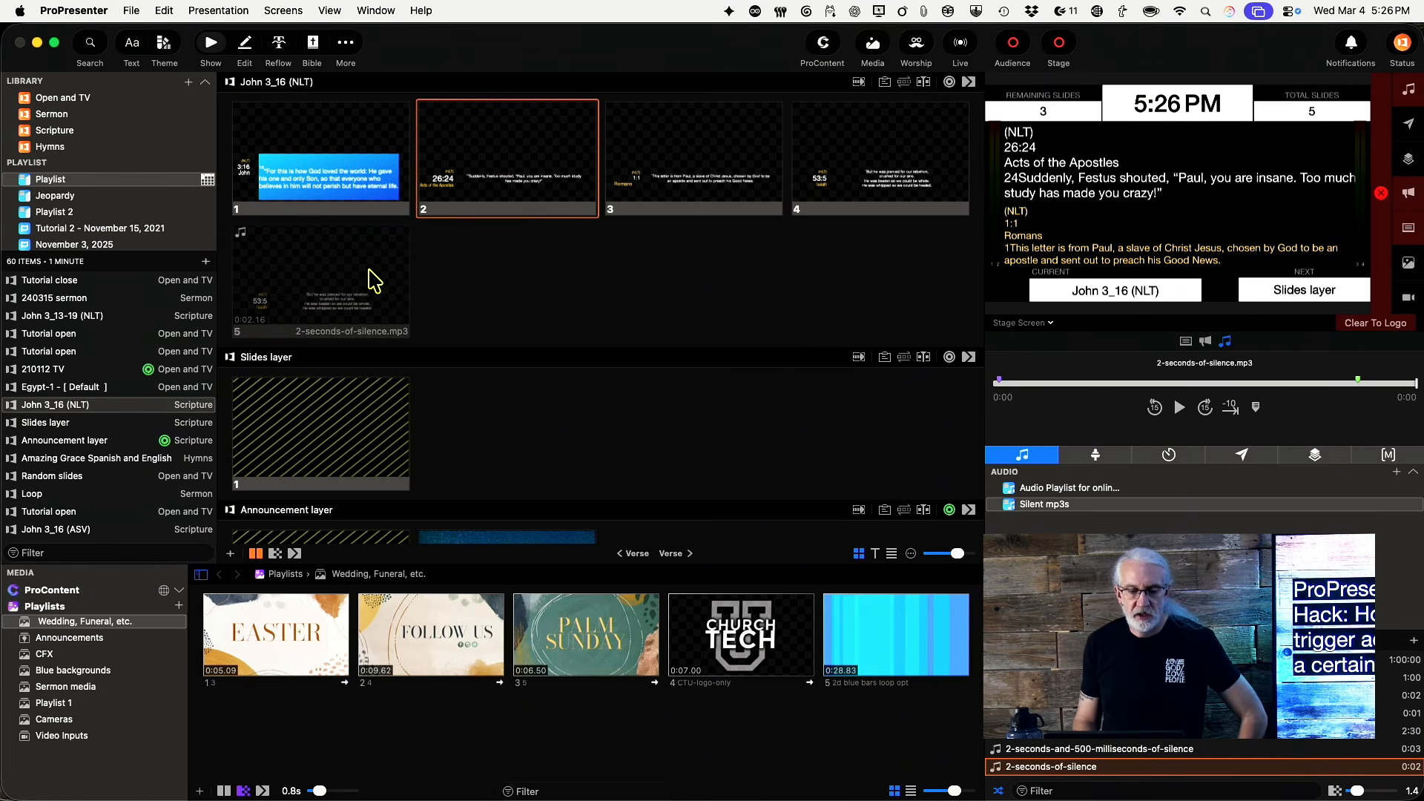
left_click(375, 280)
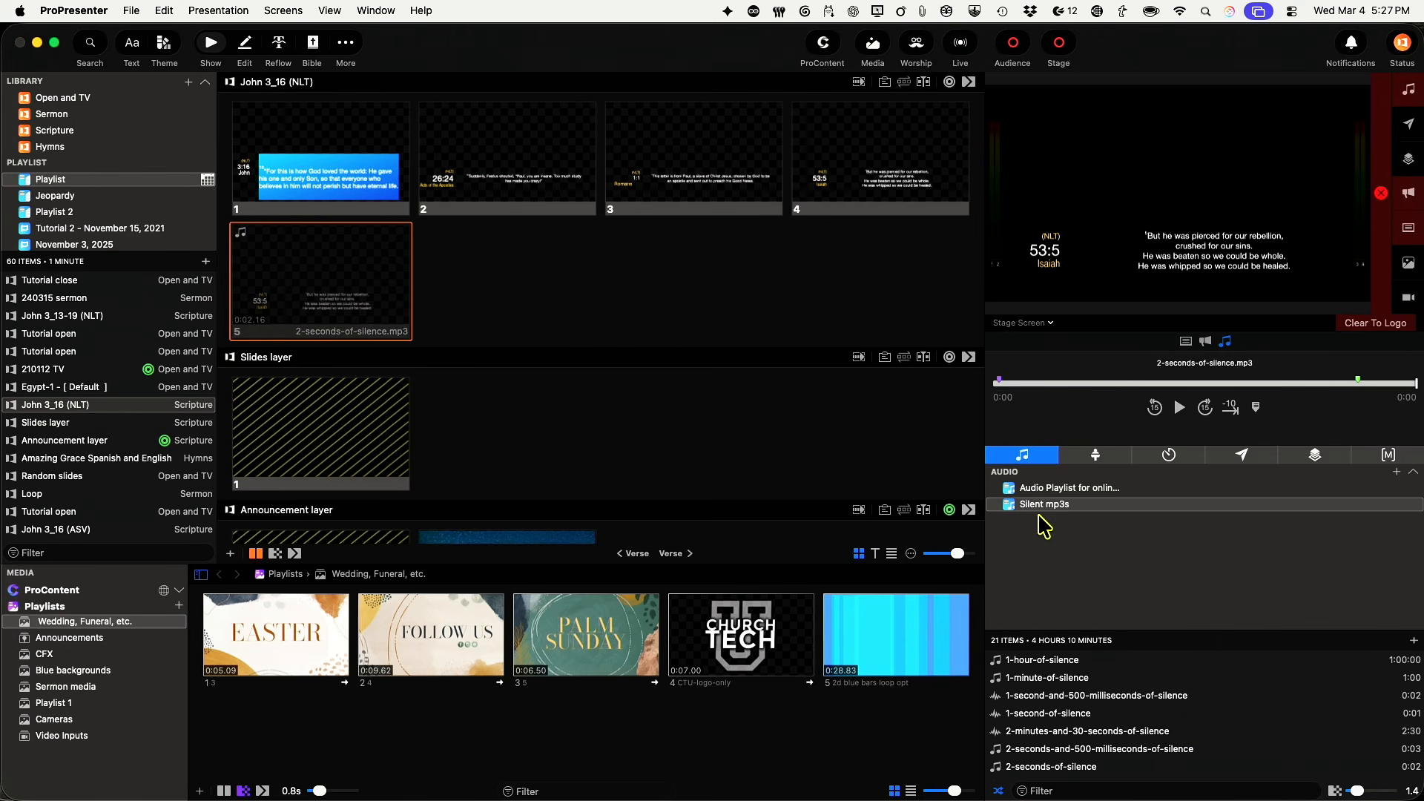
Step: Look through the silent tracks of different lengths in the Silent mp3s playlist
scroll(1075, 731, "up", 1)
scroll(1076, 731, "down", 3)
scroll(1075, 731, "up", 1)
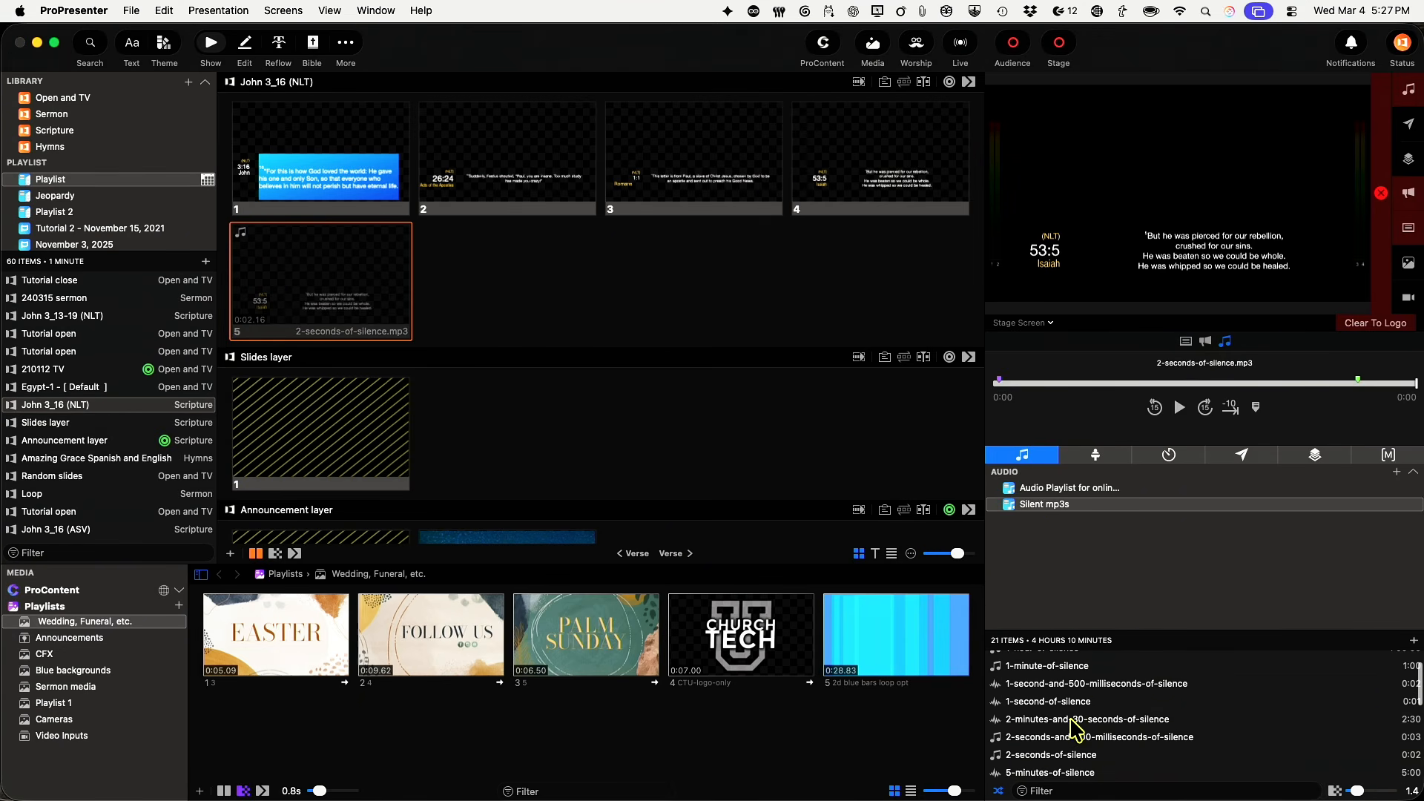
scroll(1044, 672, "up", 2)
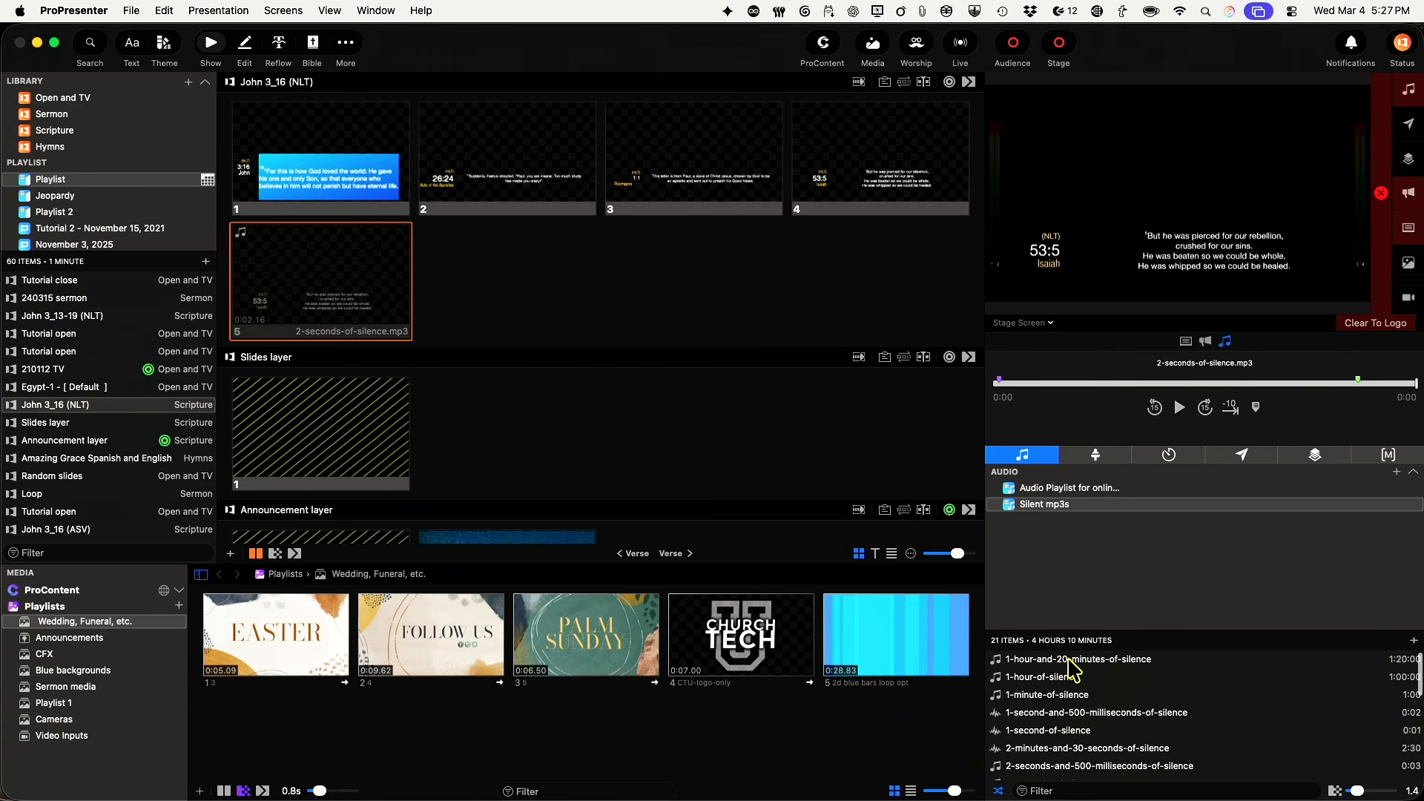
scroll(1065, 713, "down", 7)
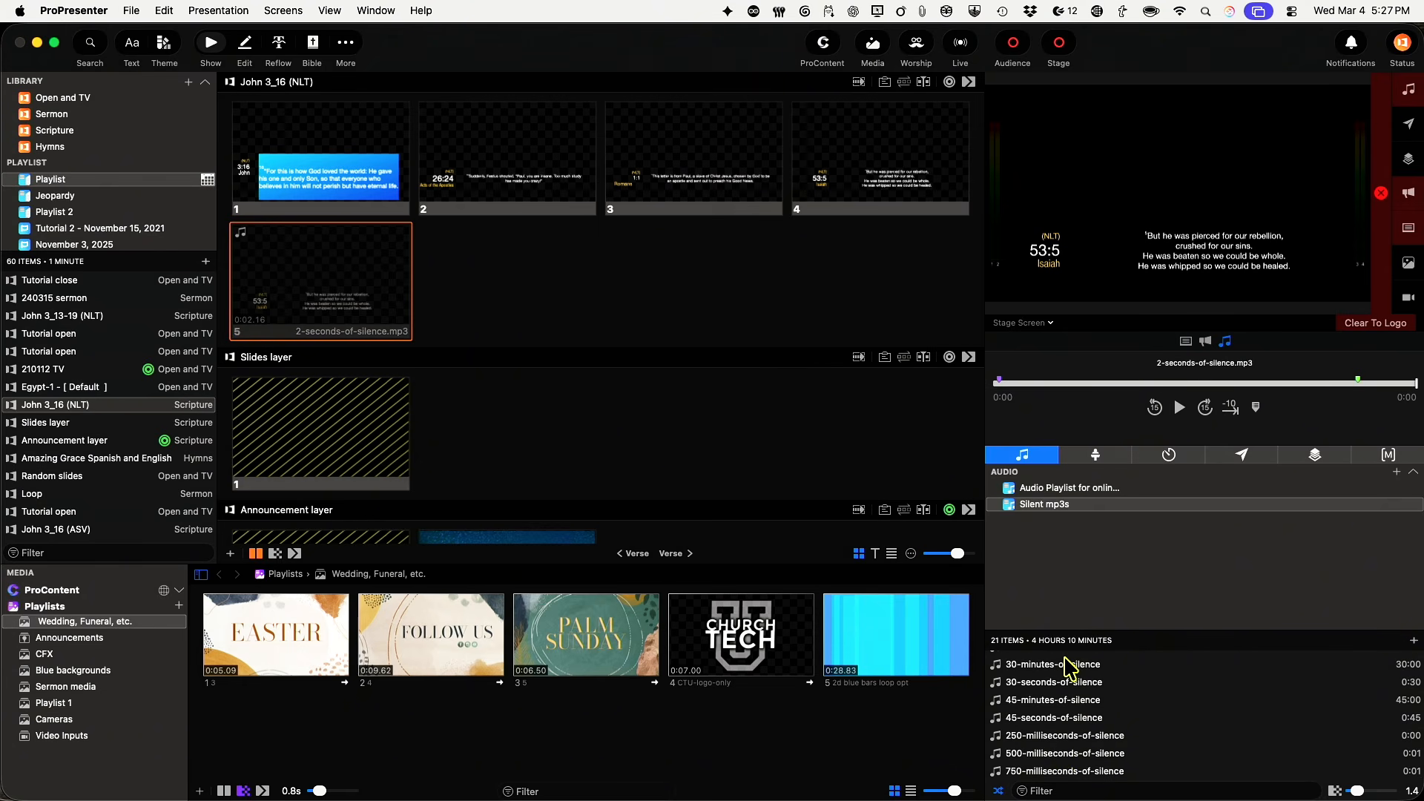
scroll(1068, 704, "up", 3)
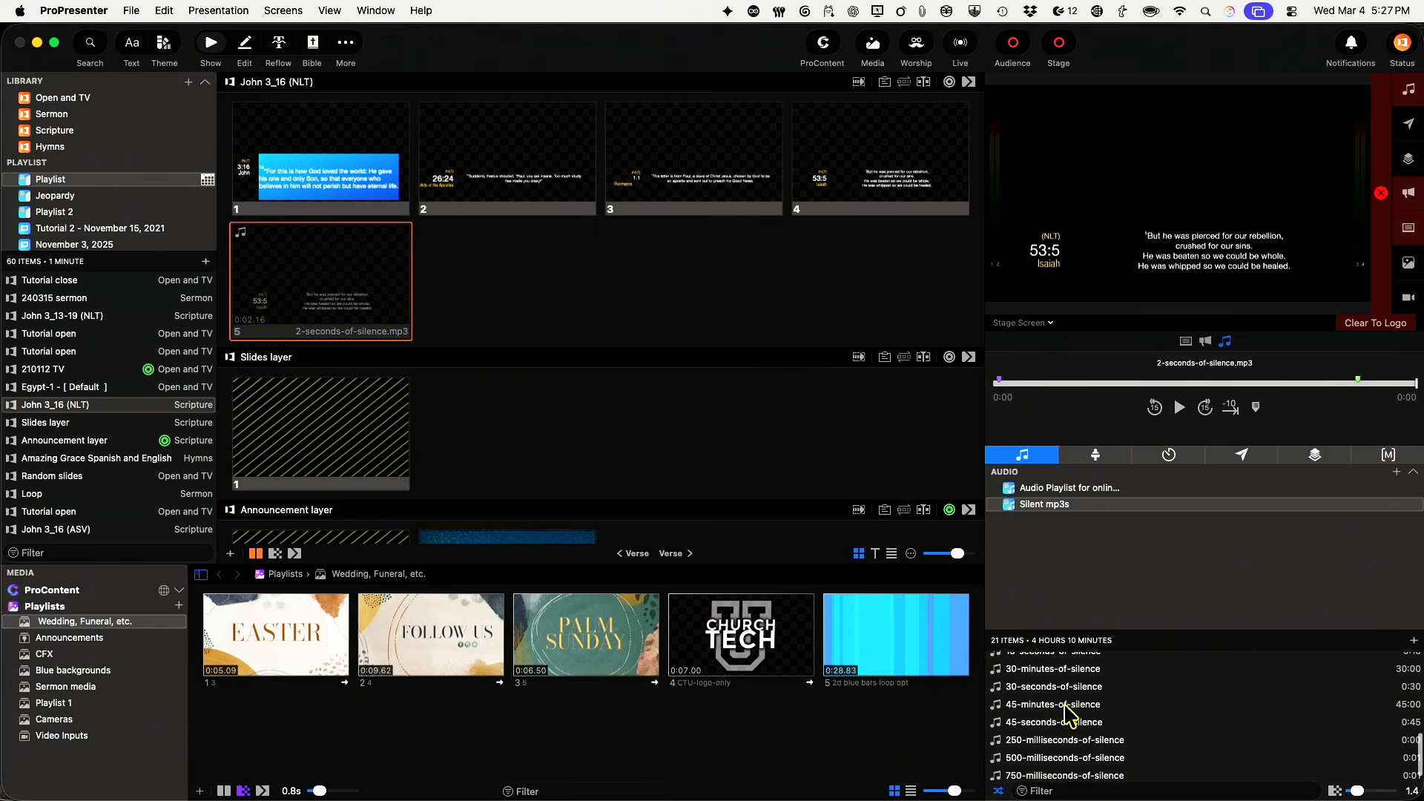
scroll(1068, 716, "up", 8)
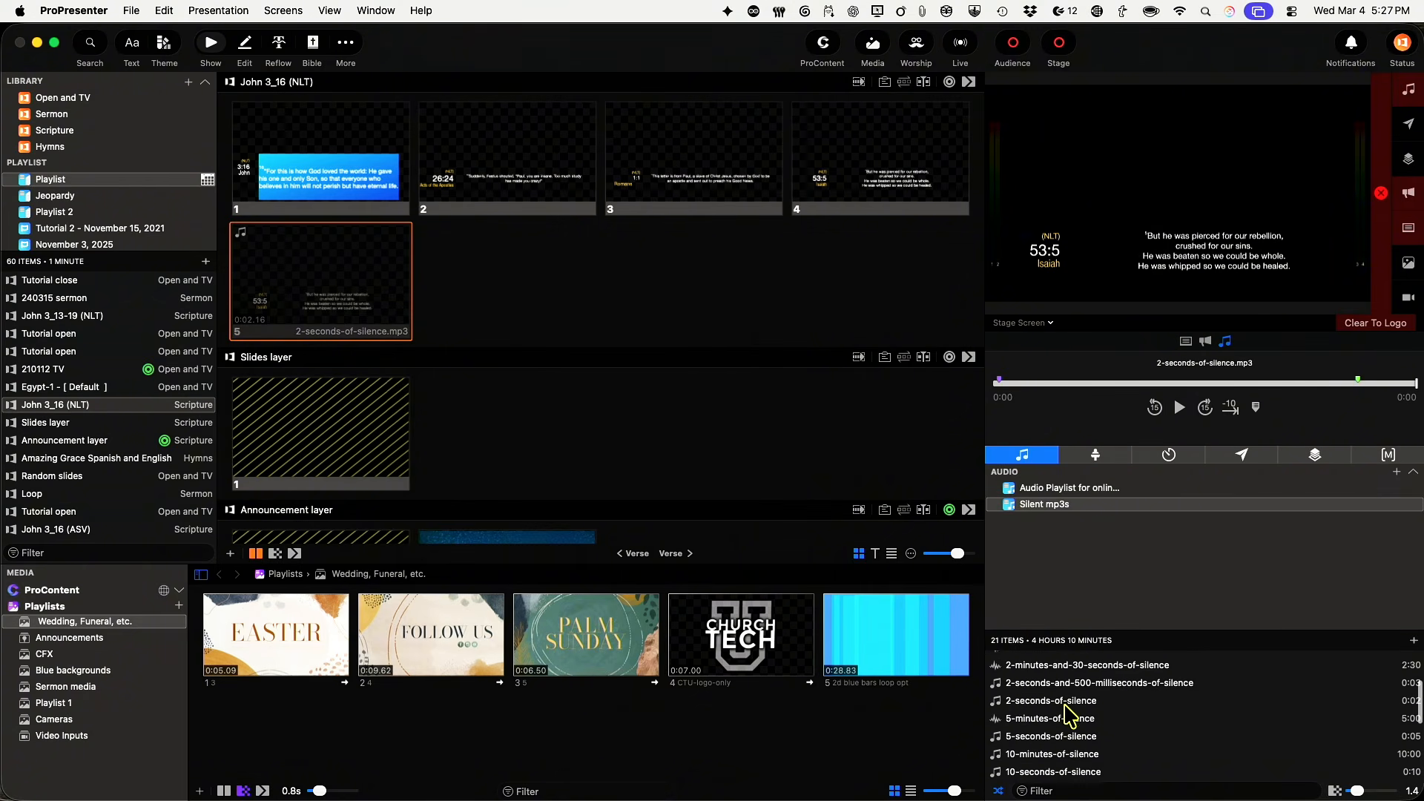
Step: Inspect the playback behavior options of the 2-seconds-of-silence track and close its inspector without changing them
right_click(1065, 729)
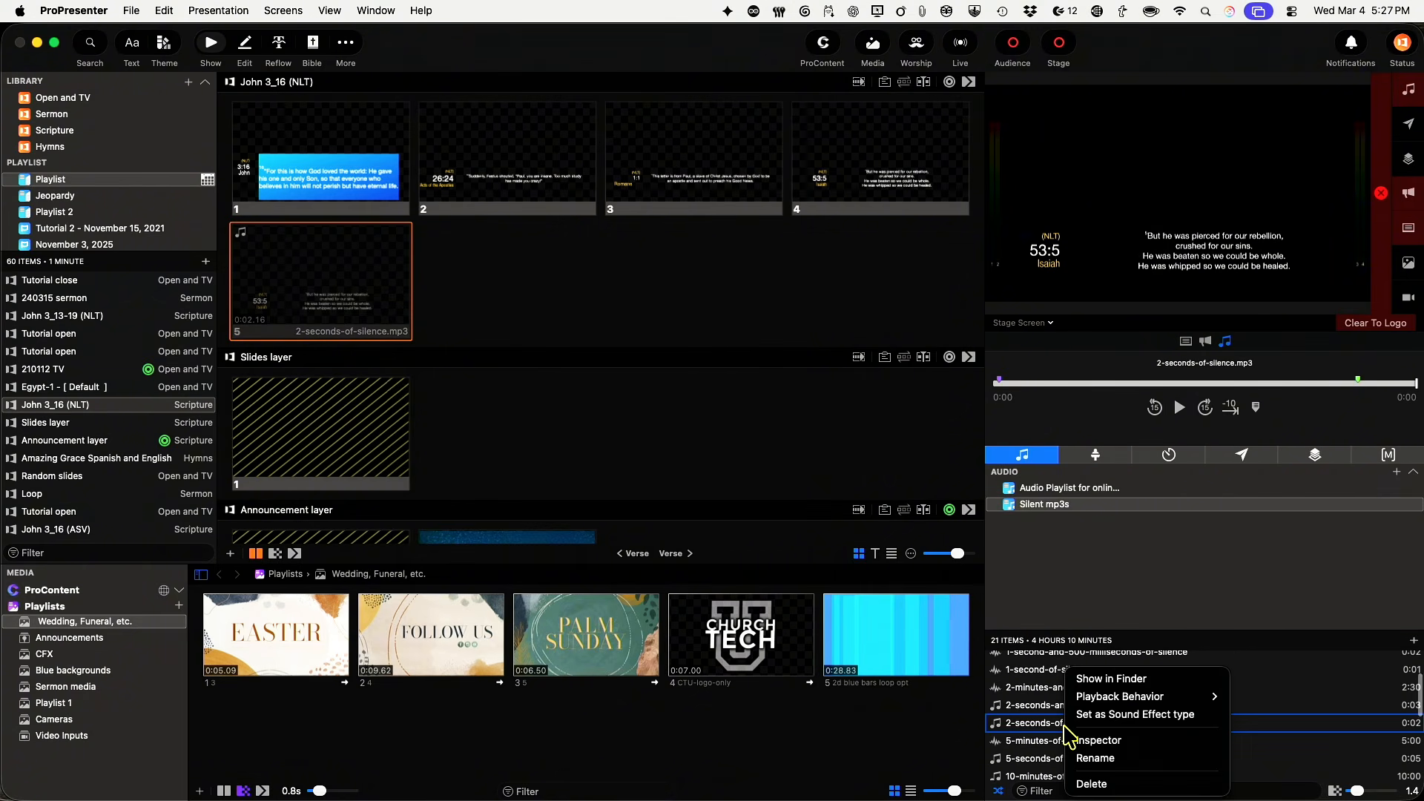
left_click(1094, 744)
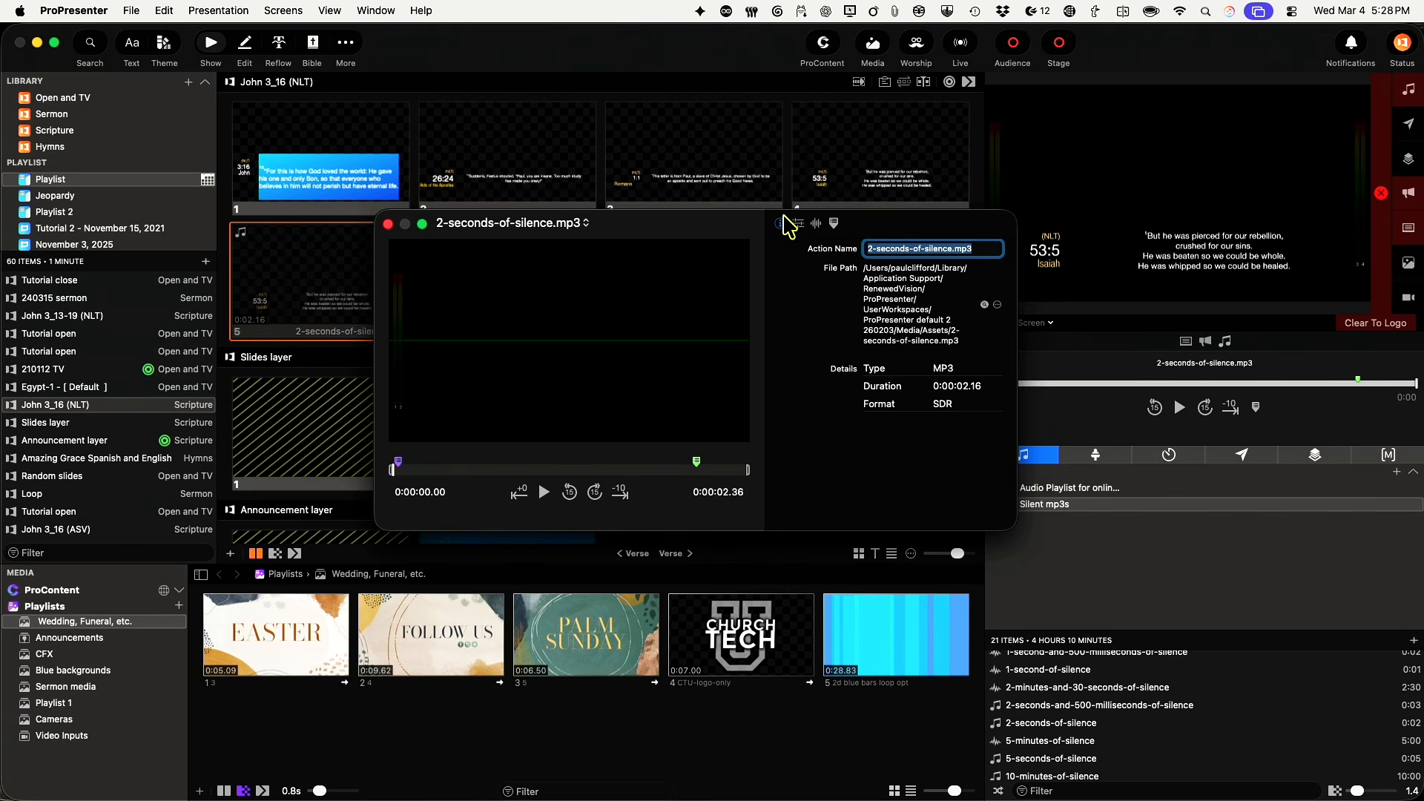
left_click(798, 223)
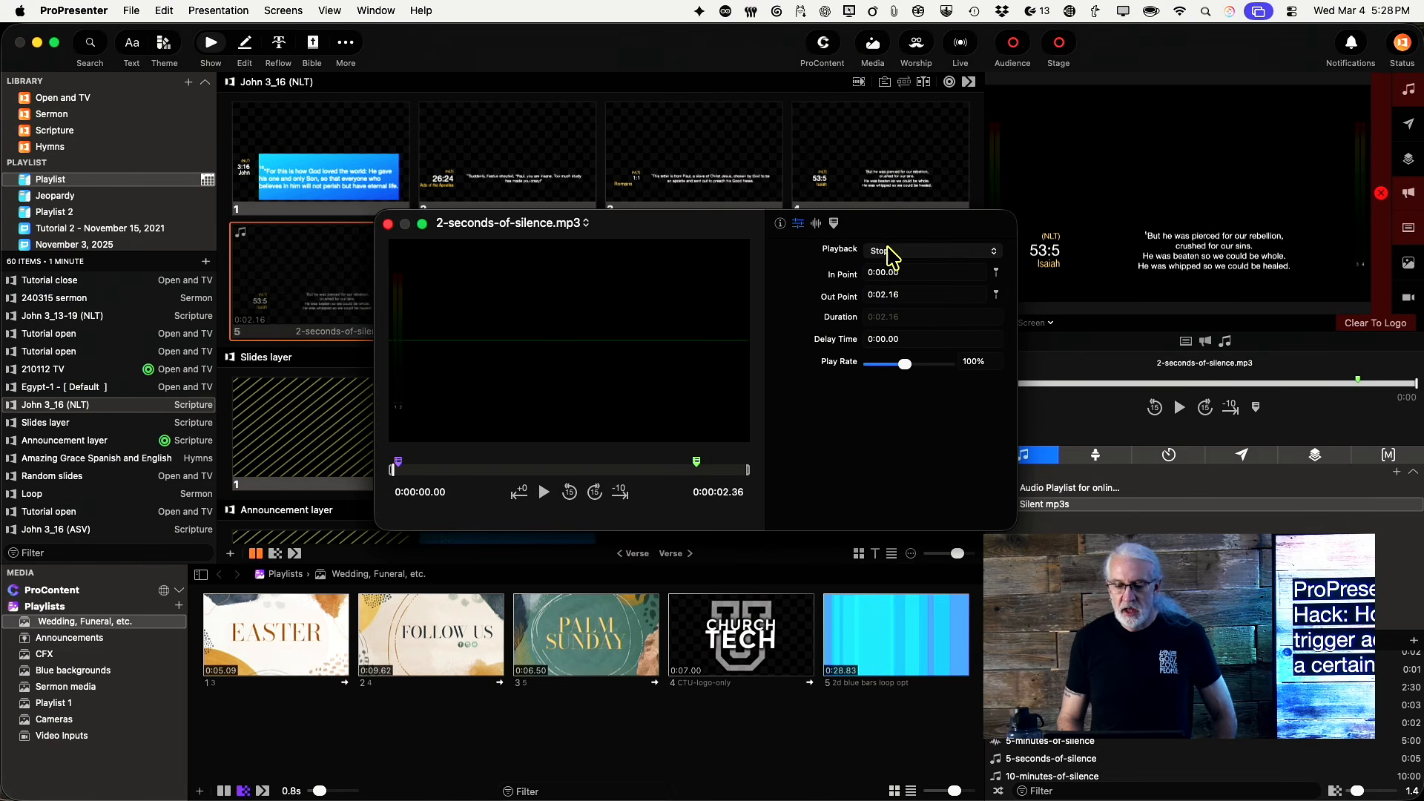
left_click(994, 253)
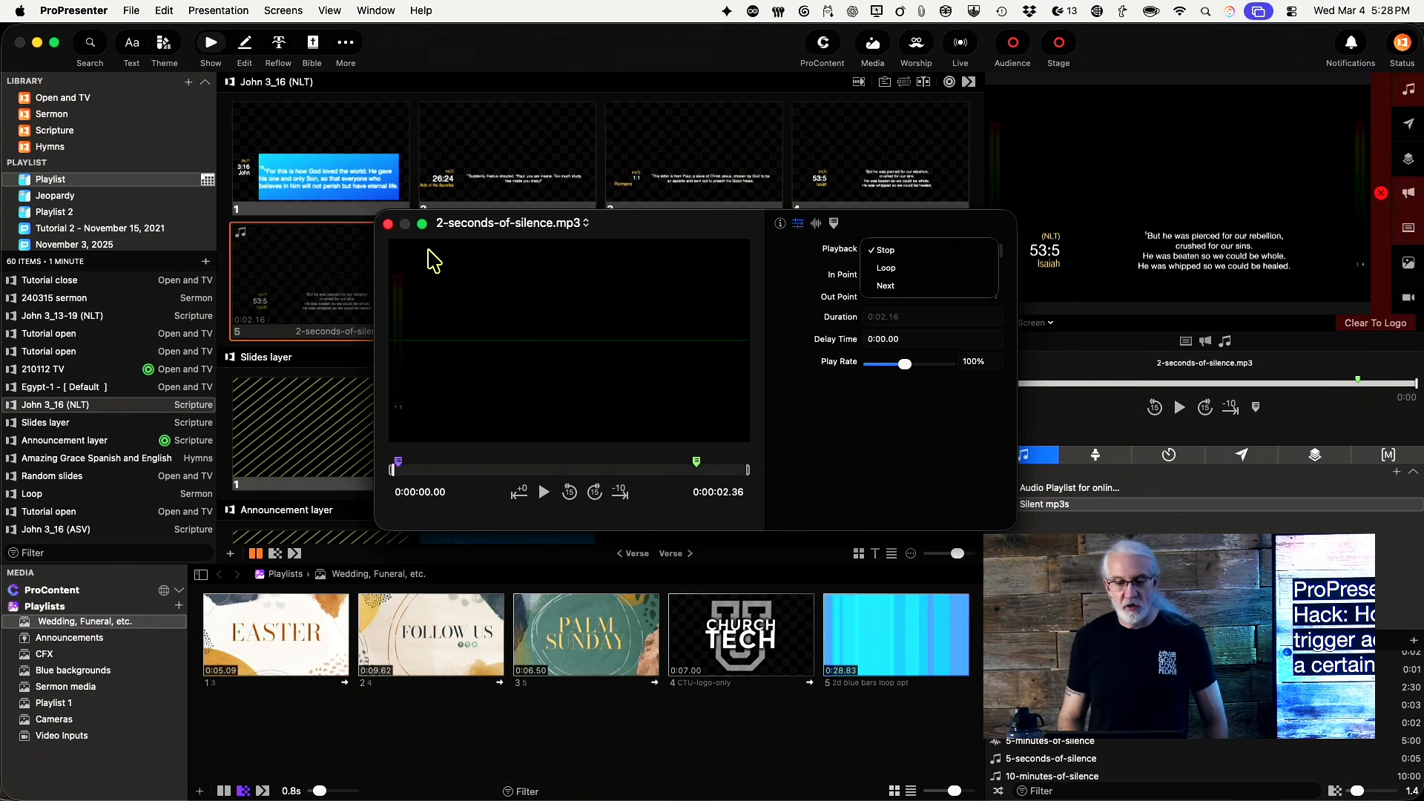
left_click(387, 224)
left_click(387, 224)
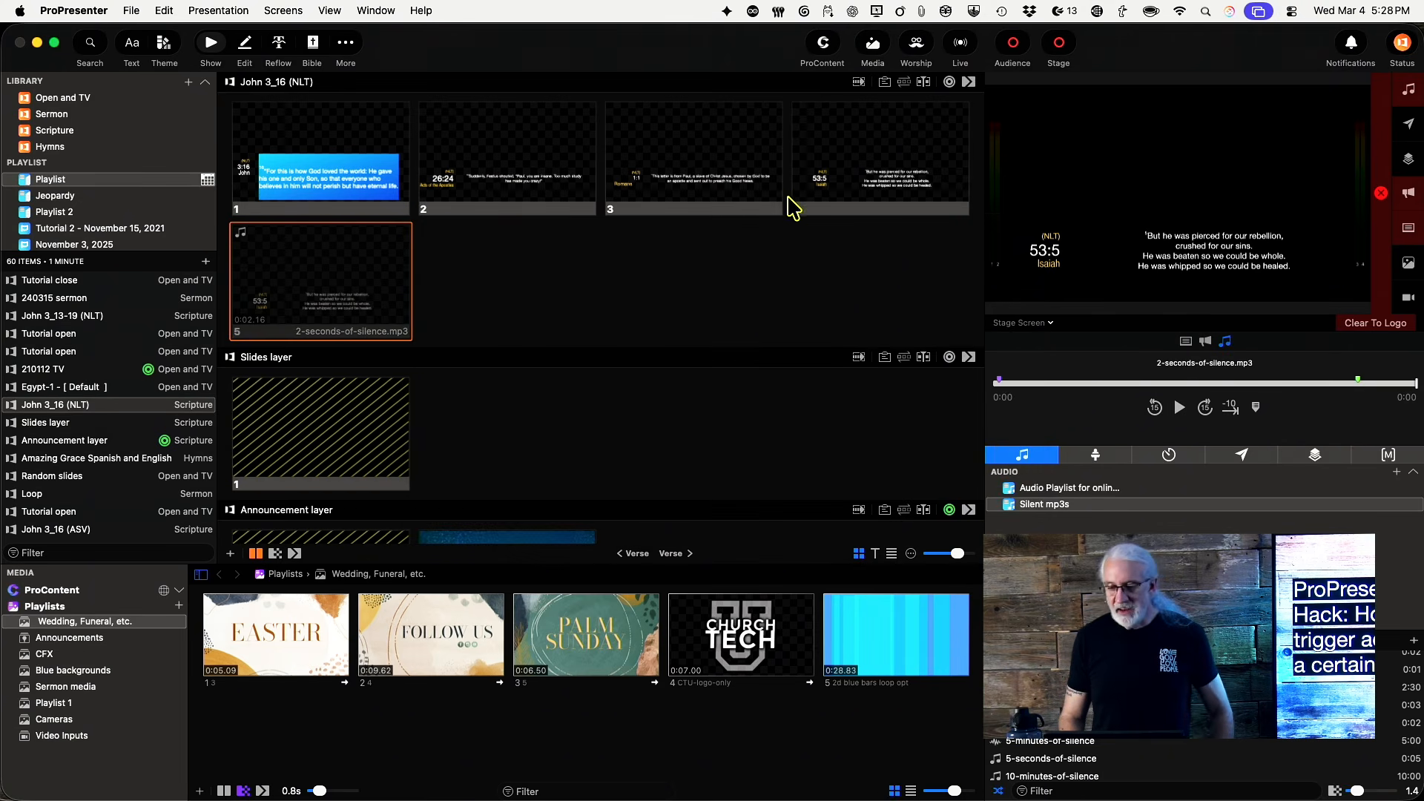